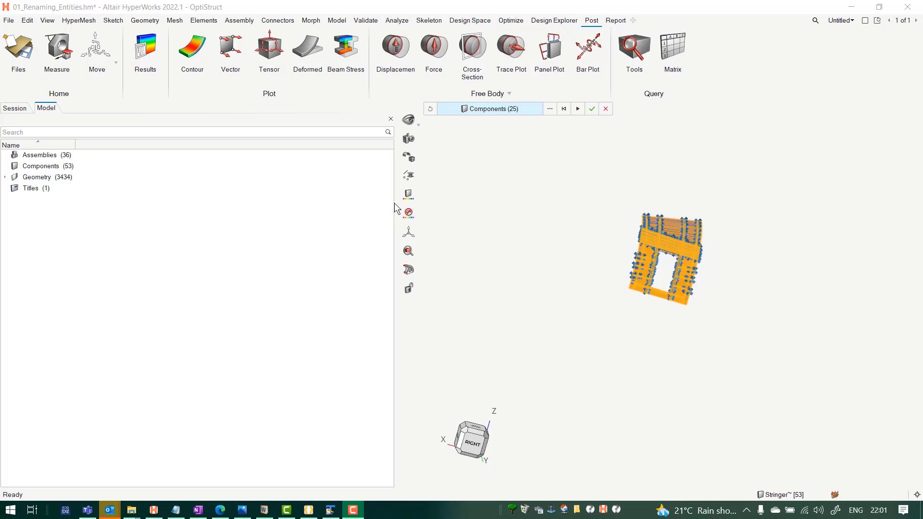
# Step: Narrow the Model browser by dragging its splitter left, widening the fuselage panel graphics area
pyautogui.moveTo(394, 202); pyautogui.dragTo(167, 201)
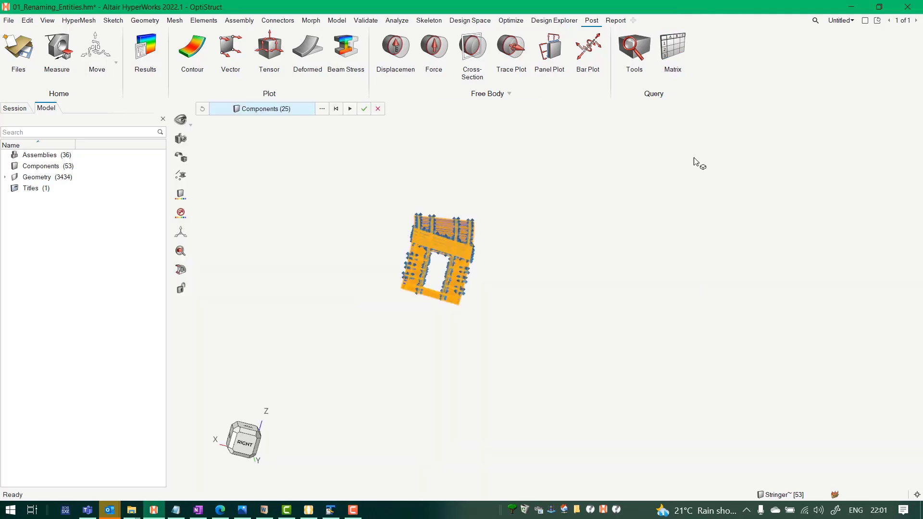
# Step: Open the Matrix browser, widen its panel, and pick HMdata as the data source
pyautogui.click(672, 56)
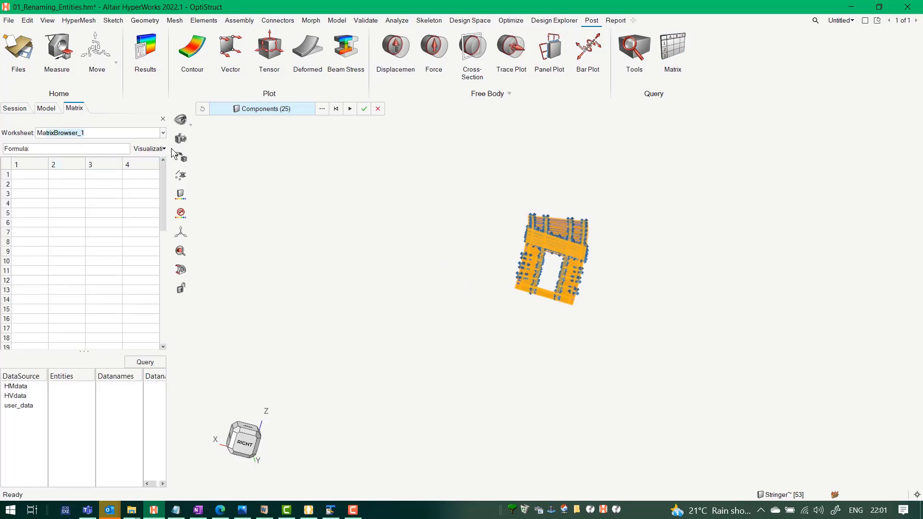
pyautogui.moveTo(170, 151); pyautogui.dragTo(321, 156)
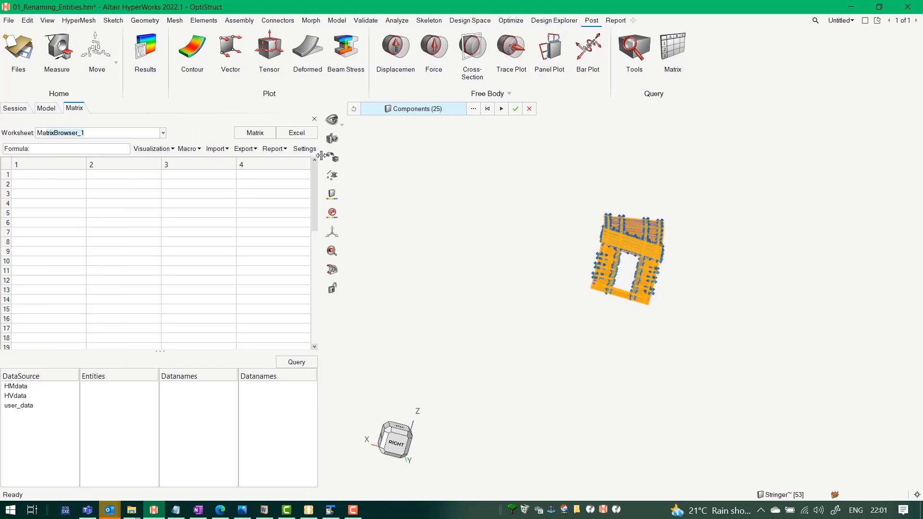
pyautogui.click(25, 388)
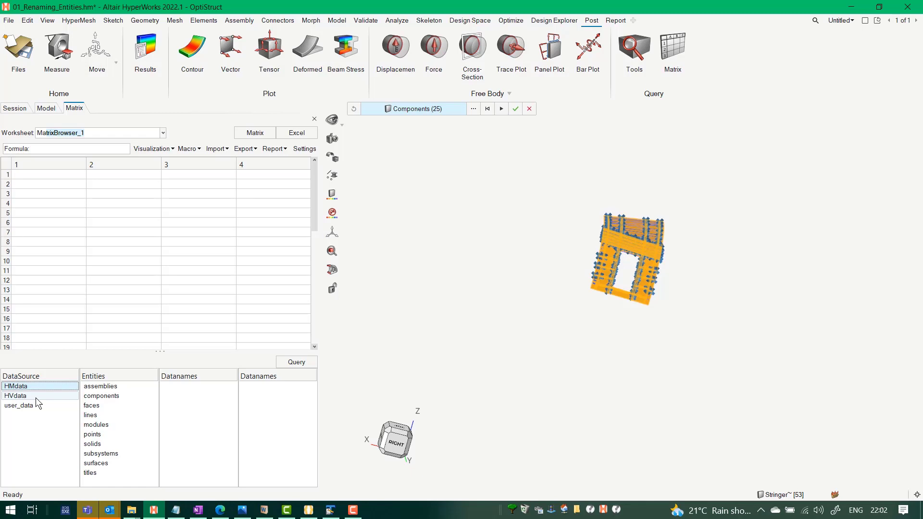
pyautogui.click(58, 270)
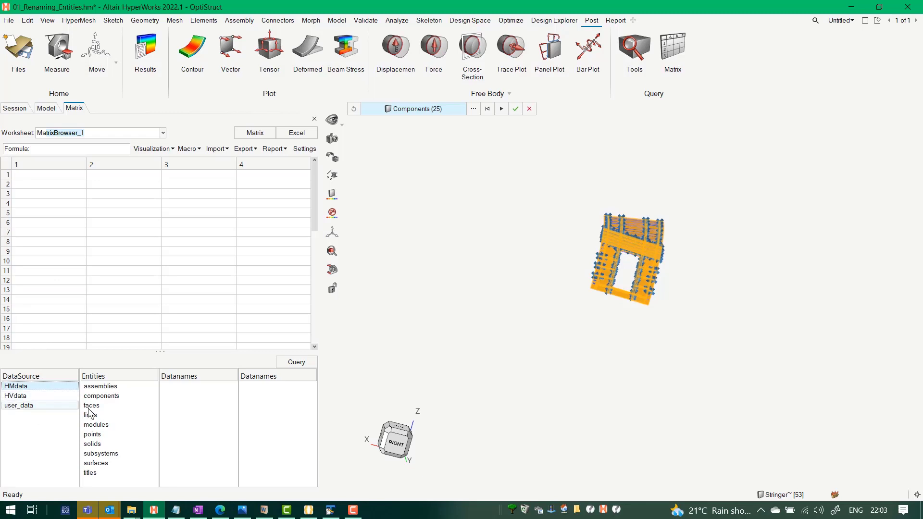
# Step: Query the 25 window-selected components into the first matrix column and list component attributes
pyautogui.click(100, 396)
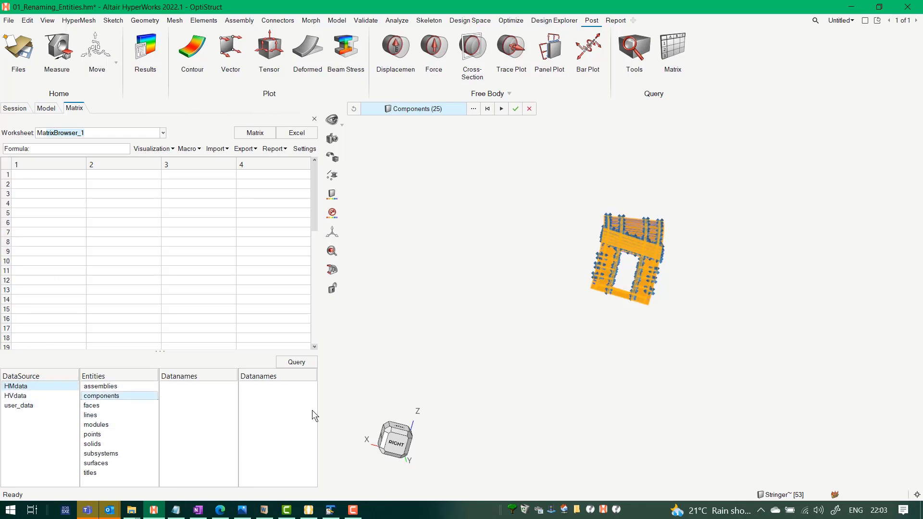
pyautogui.click(313, 366)
pyautogui.moveTo(557, 181); pyautogui.dragTo(740, 391)
pyautogui.click(497, 375)
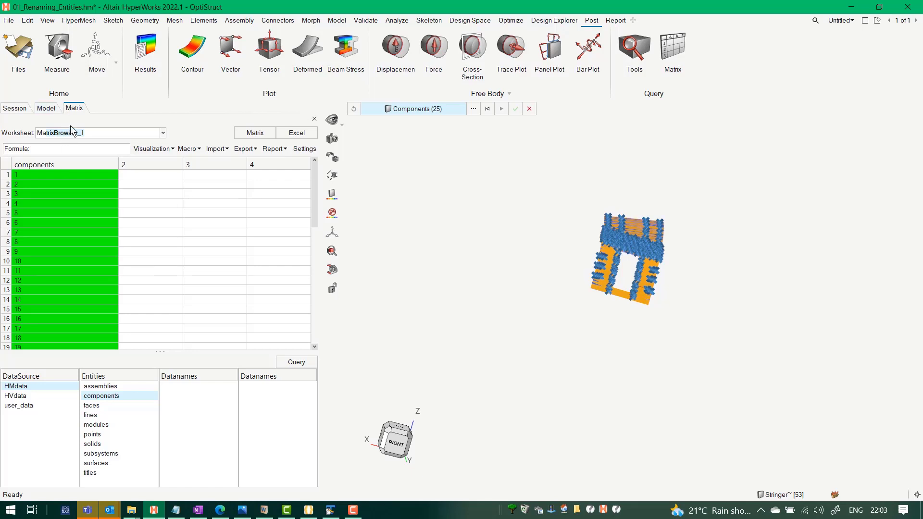
pyautogui.click(51, 163)
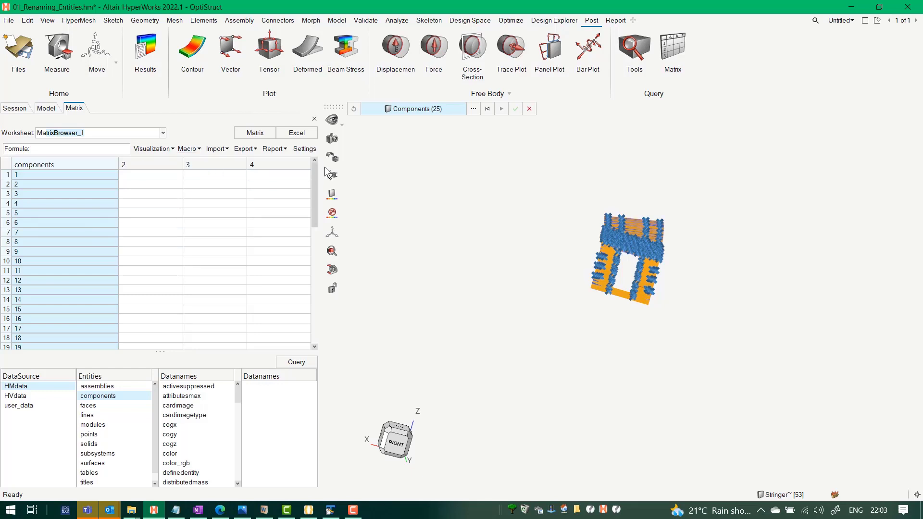
pyautogui.moveTo(325, 170); pyautogui.dragTo(412, 173)
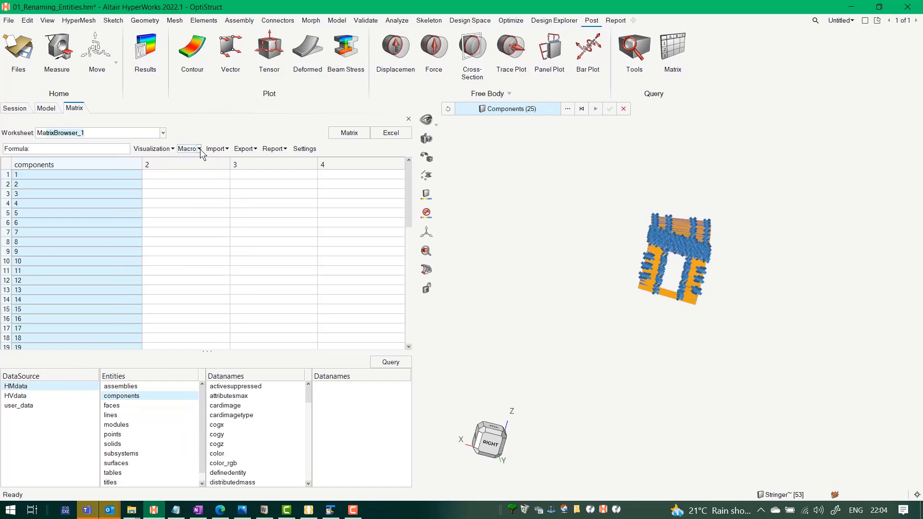
# Step: Open the Macro options, choose user_data, and start creating a user variable
pyautogui.click(198, 149)
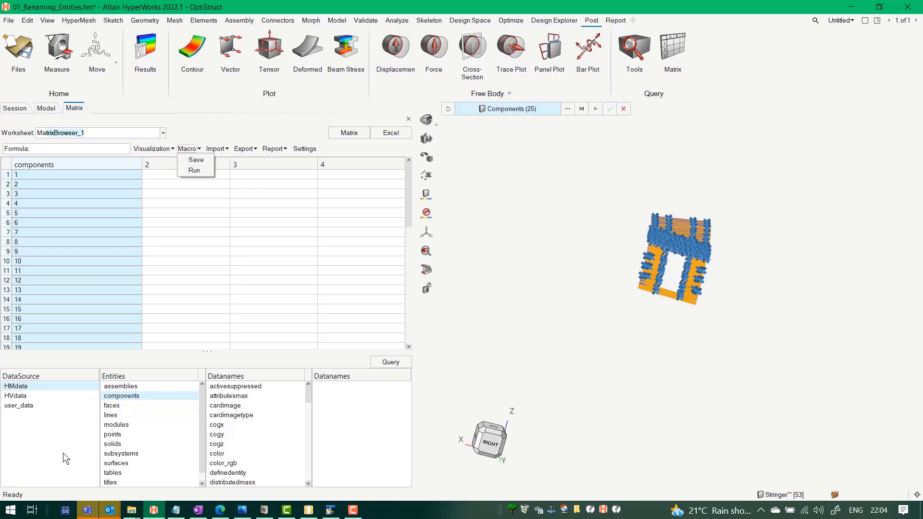
pyautogui.click(24, 407)
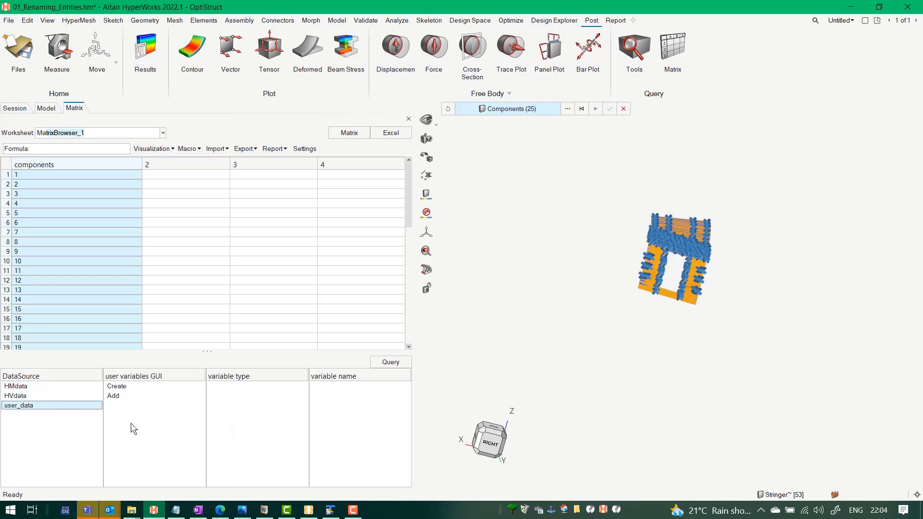
pyautogui.click(120, 387)
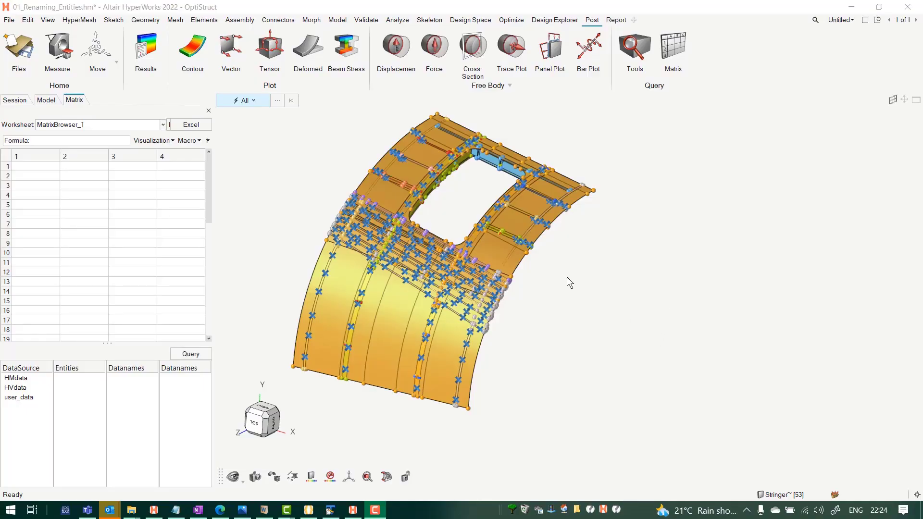
# Step: Widen the matrix grid and choose HMdata components as the entity type
pyautogui.moveTo(567, 277); pyautogui.dragTo(585, 289, button='middle')
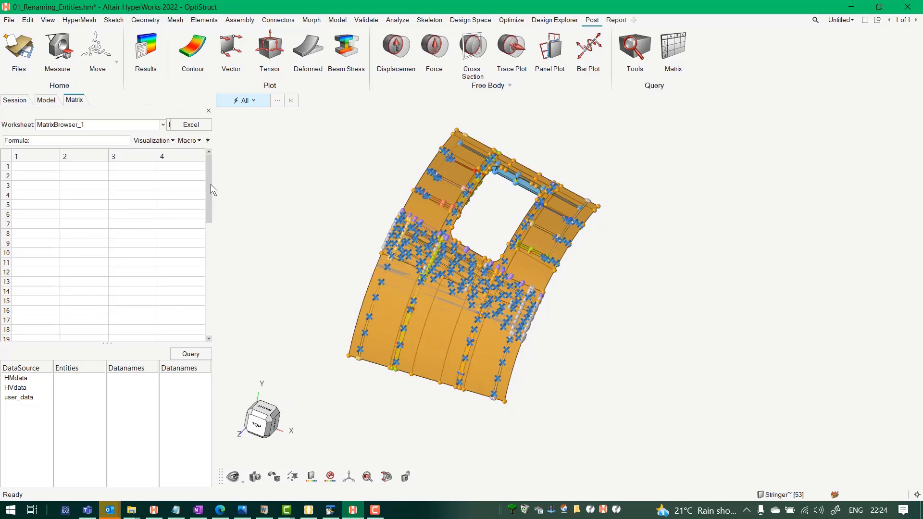
pyautogui.moveTo(214, 159); pyautogui.dragTo(271, 159)
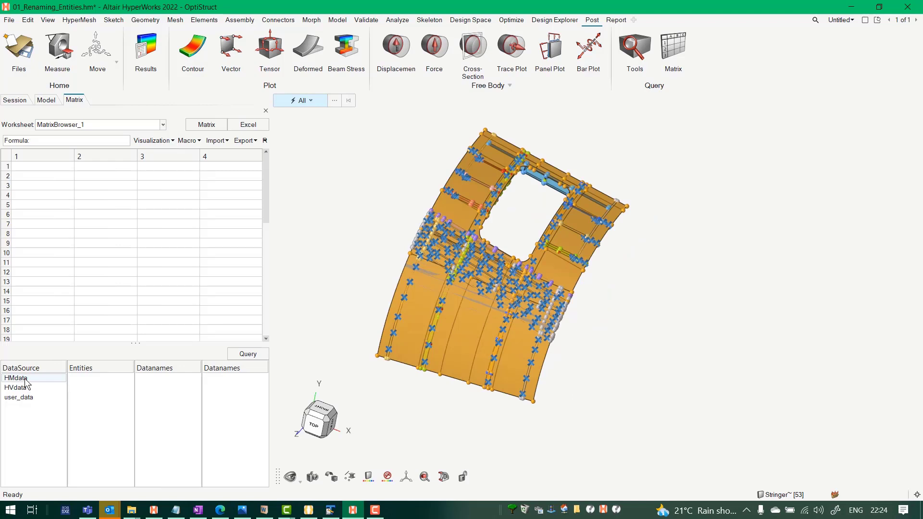
pyautogui.click(25, 380)
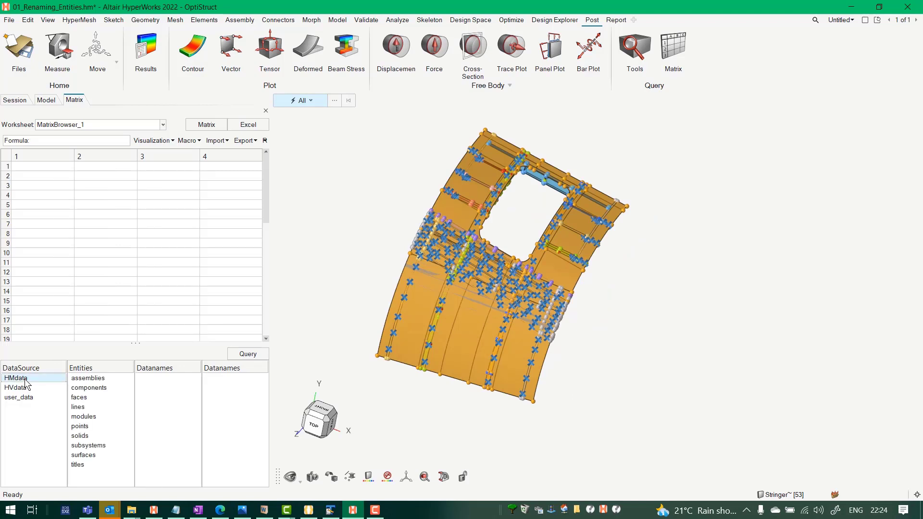
pyautogui.click(90, 388)
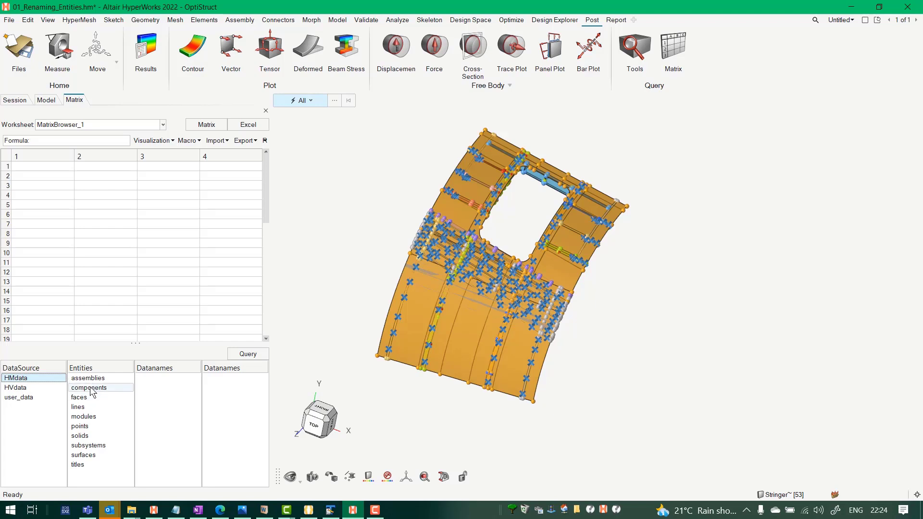
pyautogui.click(92, 392)
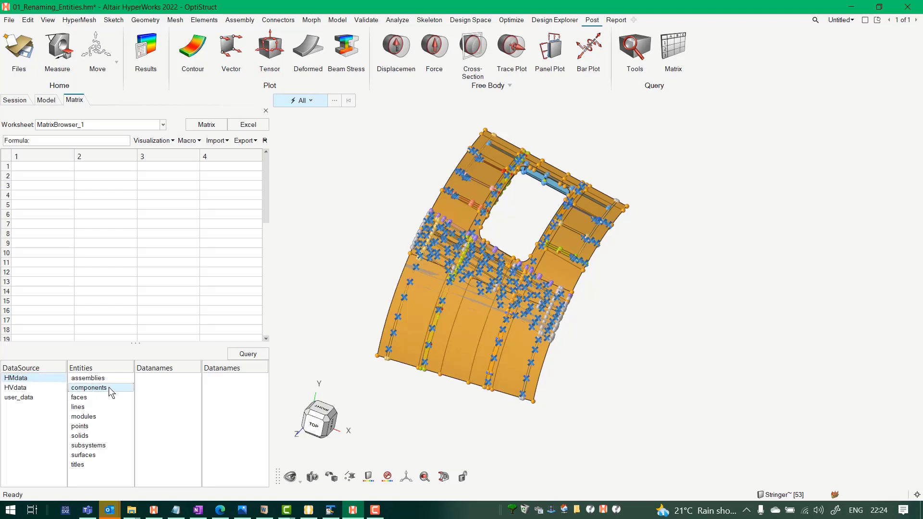
# Step: Query all 53 window-selected components into the matrix and list their attributes
pyautogui.click(244, 356)
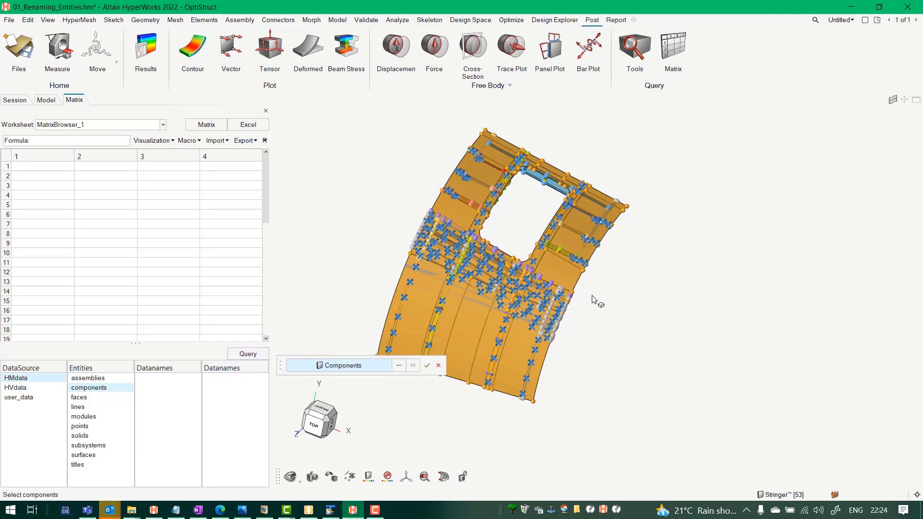
pyautogui.moveTo(595, 299); pyautogui.dragTo(460, 137, button='right')
pyautogui.keyDown('shift'); pyautogui.moveTo(460, 137); pyautogui.dragTo(729, 397); pyautogui.keyUp('shift')
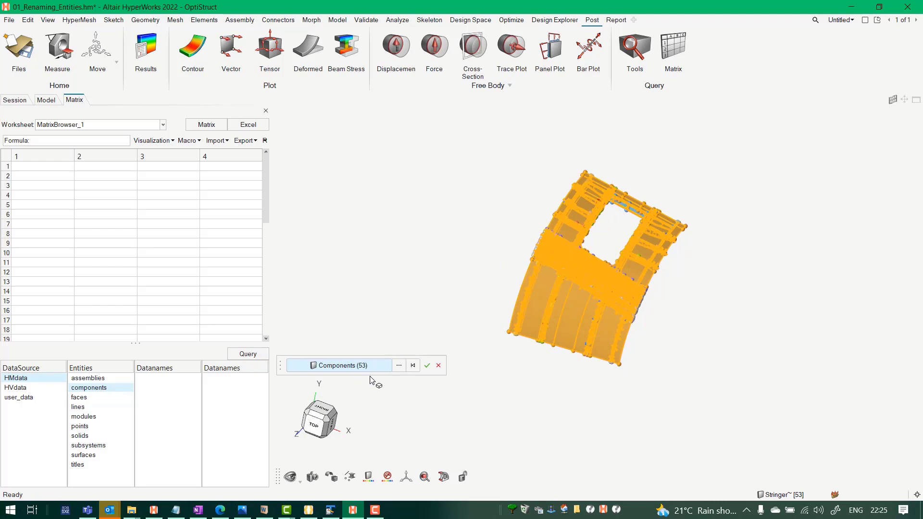
pyautogui.click(427, 367)
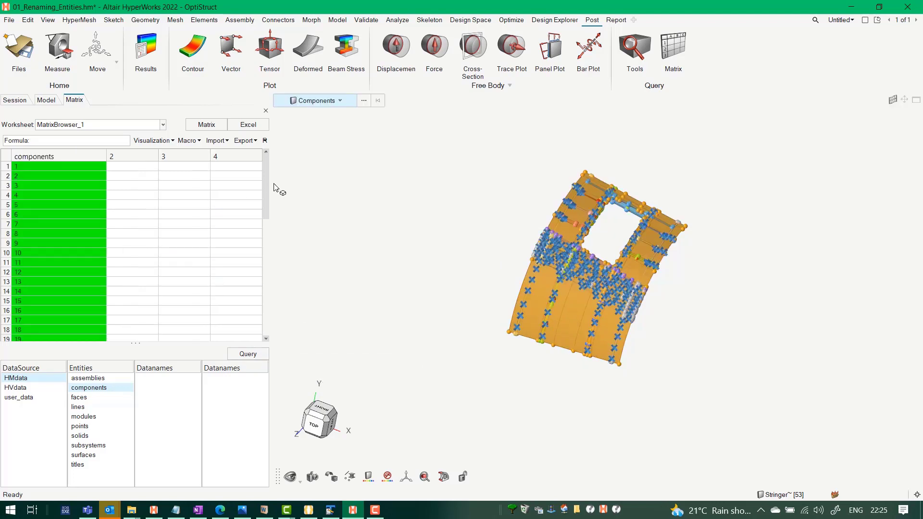
pyautogui.scroll(-10, 254, 307)
pyautogui.scroll(11, 251, 248)
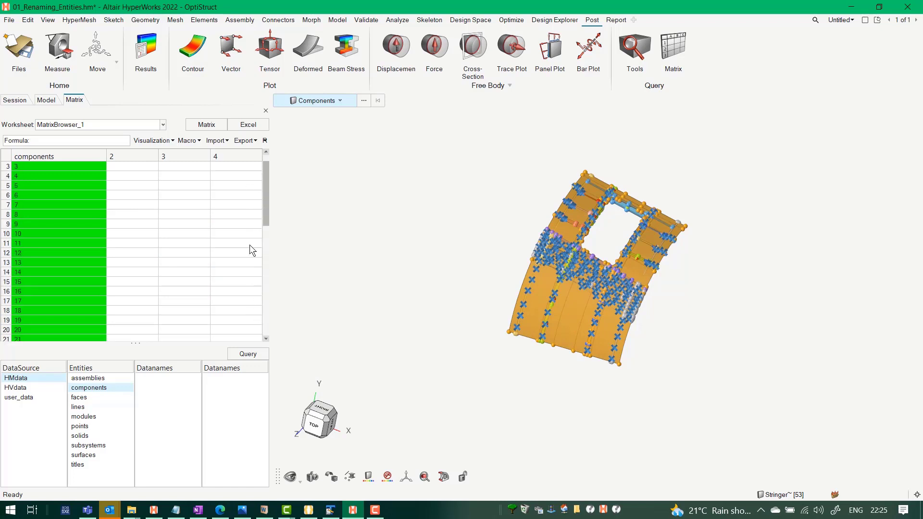
pyautogui.scroll(-10, 248, 289)
pyautogui.scroll(12, 246, 289)
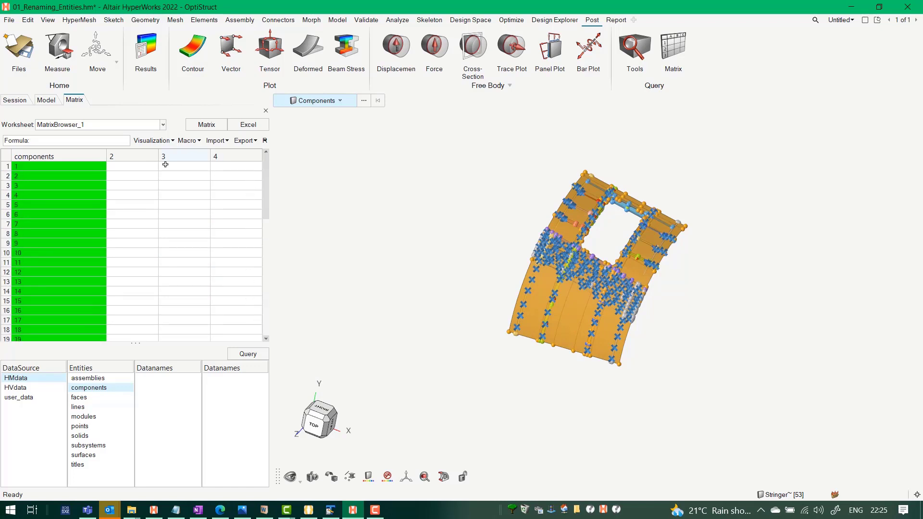
pyautogui.click(67, 155)
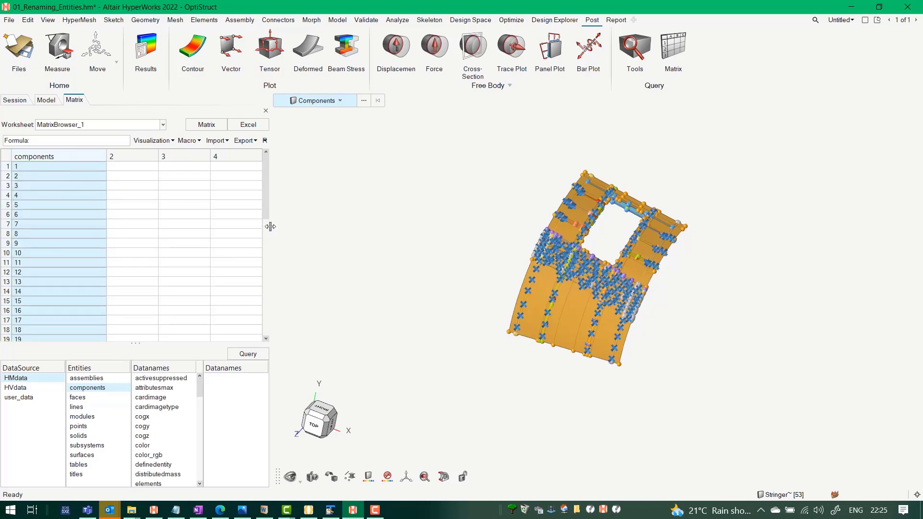
pyautogui.moveTo(342, 228); pyautogui.dragTo(355, 231)
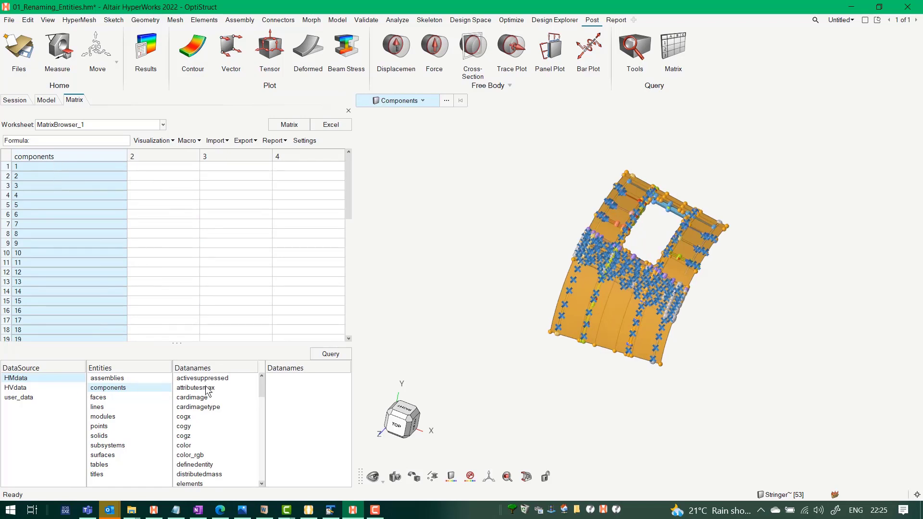
pyautogui.scroll(-2, 212, 441)
pyautogui.scroll(2, 202, 414)
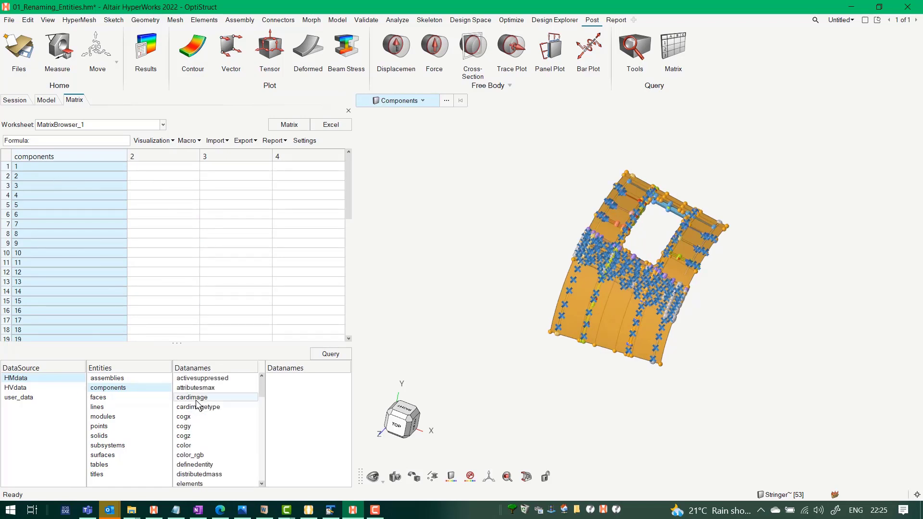
pyautogui.click(197, 399)
pyautogui.press('n')
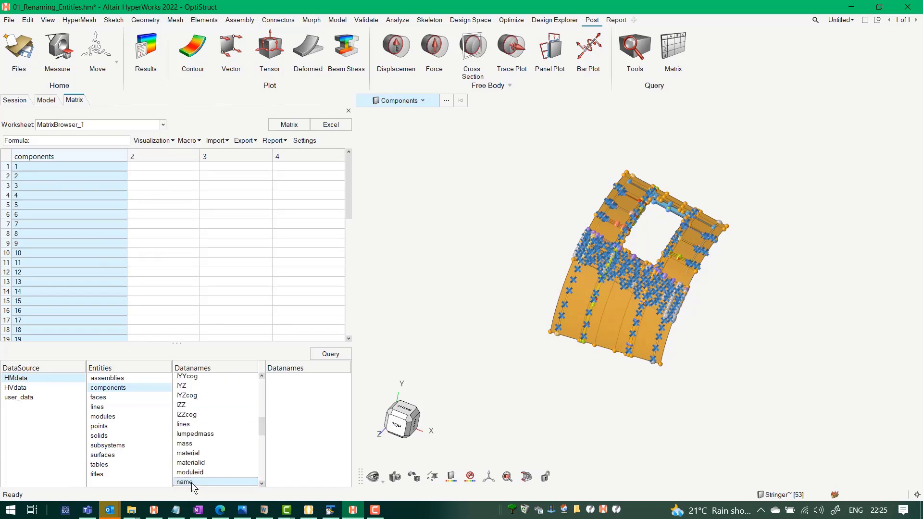
pyautogui.click(331, 356)
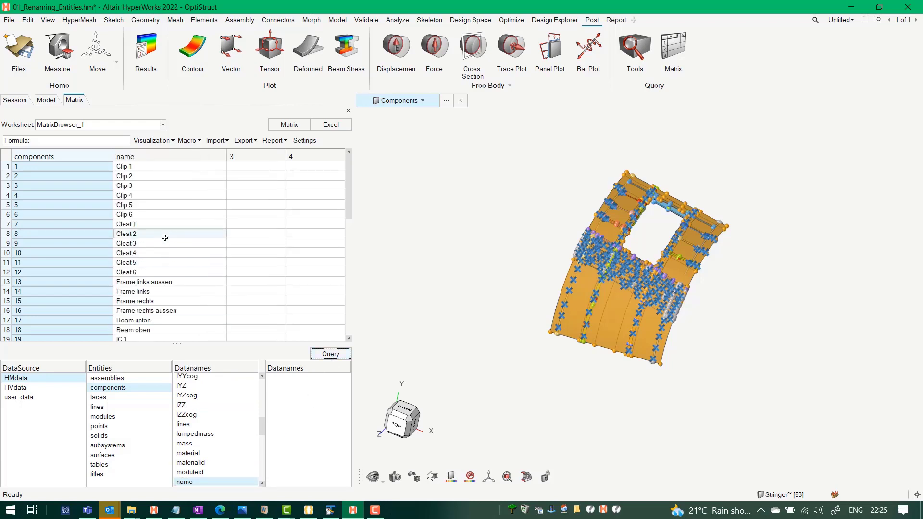
pyautogui.moveTo(348, 178); pyautogui.dragTo(327, 263)
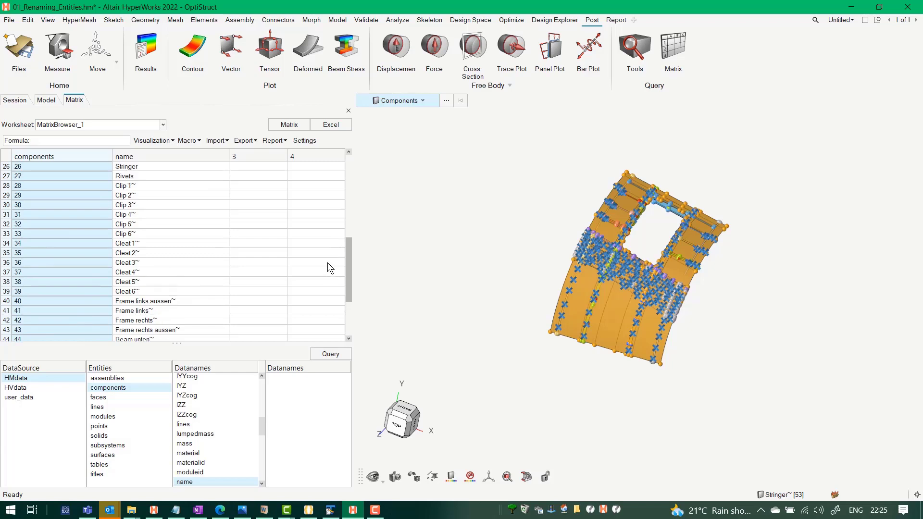
pyautogui.scroll(5, 140, 192)
pyautogui.scroll(-2, 141, 280)
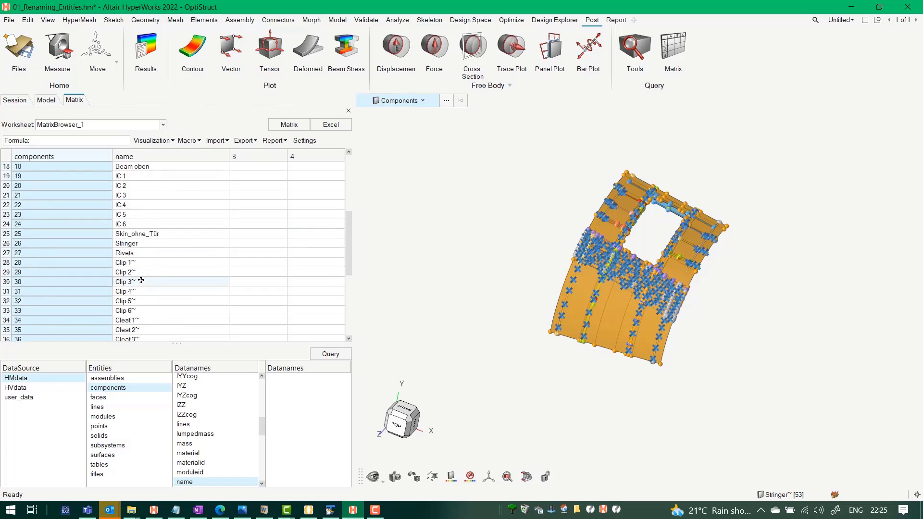
pyautogui.scroll(-2, 139, 255)
pyautogui.scroll(-3, 137, 229)
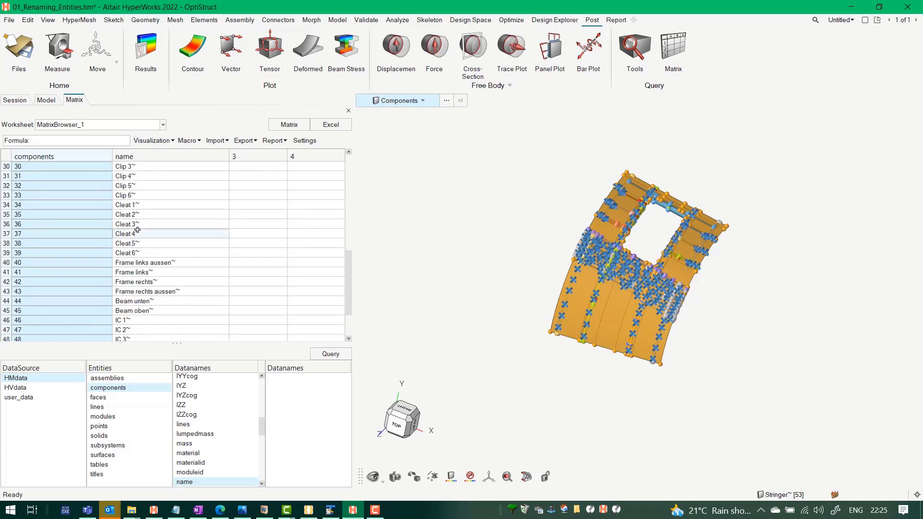
pyautogui.scroll(-2, 141, 285)
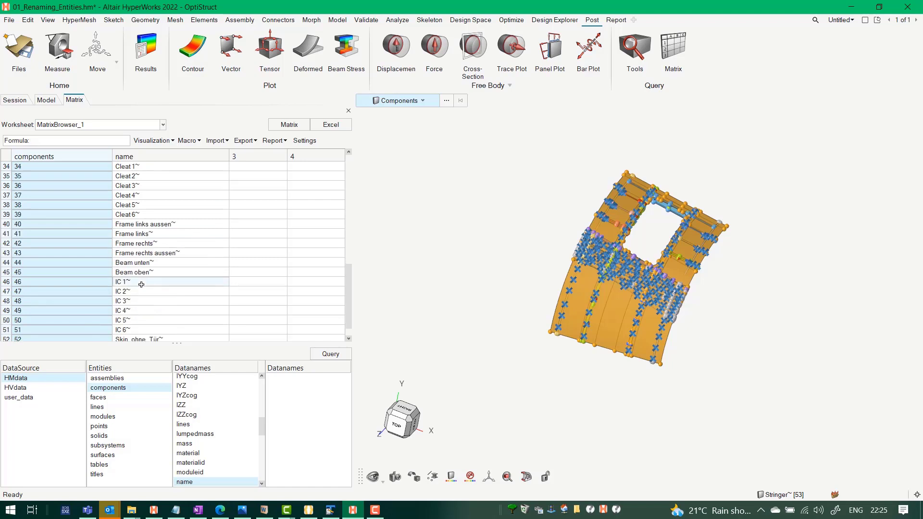
pyautogui.scroll(-1, 141, 284)
pyautogui.scroll(3, 141, 284)
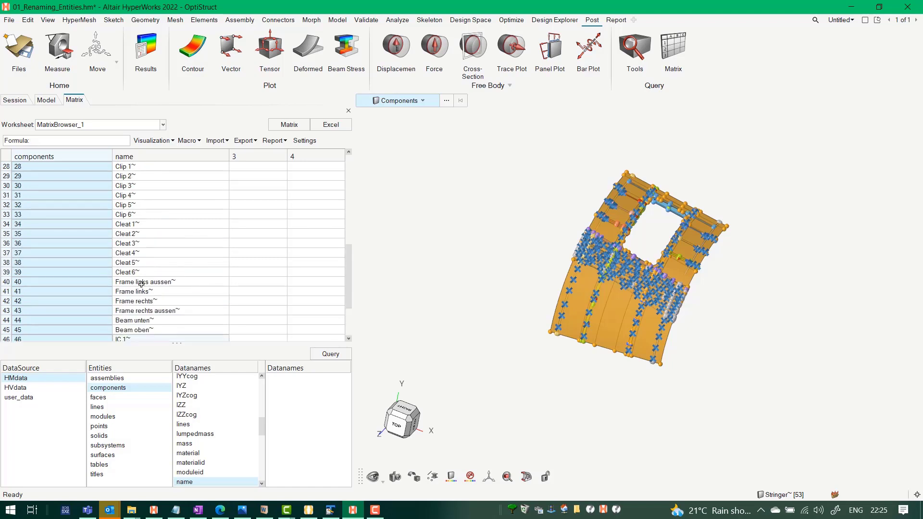
pyautogui.scroll(-3, 141, 284)
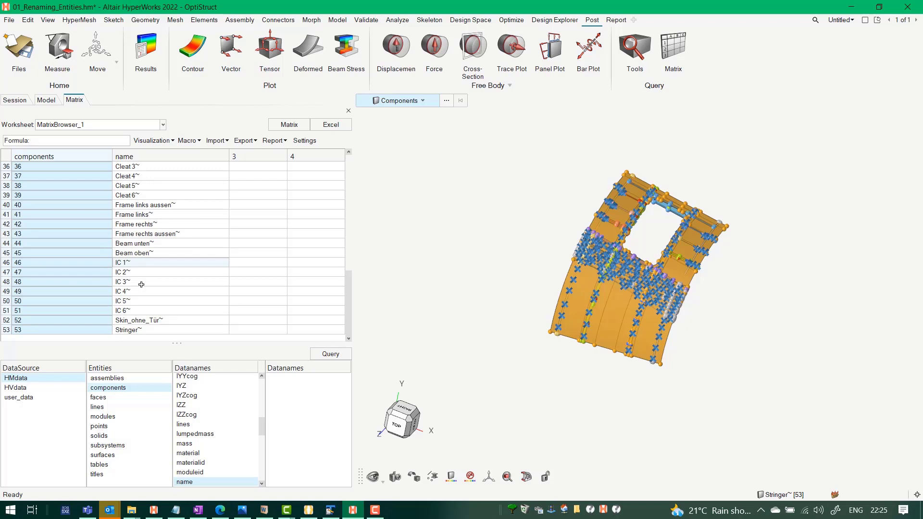
pyautogui.click(134, 312)
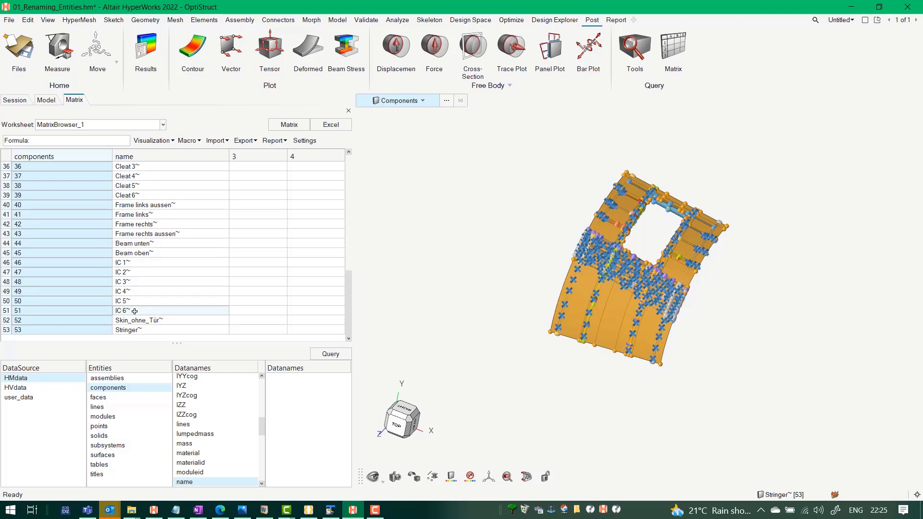
pyautogui.scroll(5, 135, 311)
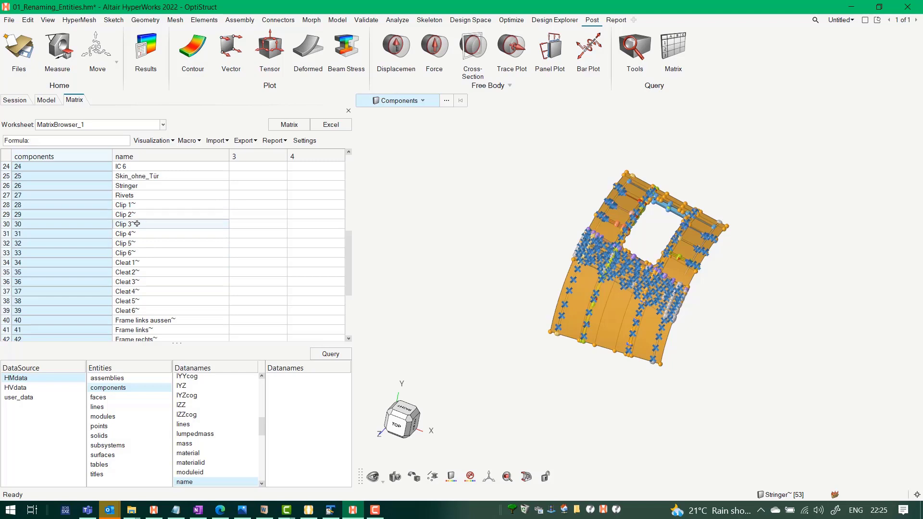
# Step: Export the component table to a maximized Excel sheet with widened, centre-aligned columns A and B
pyautogui.click(332, 125)
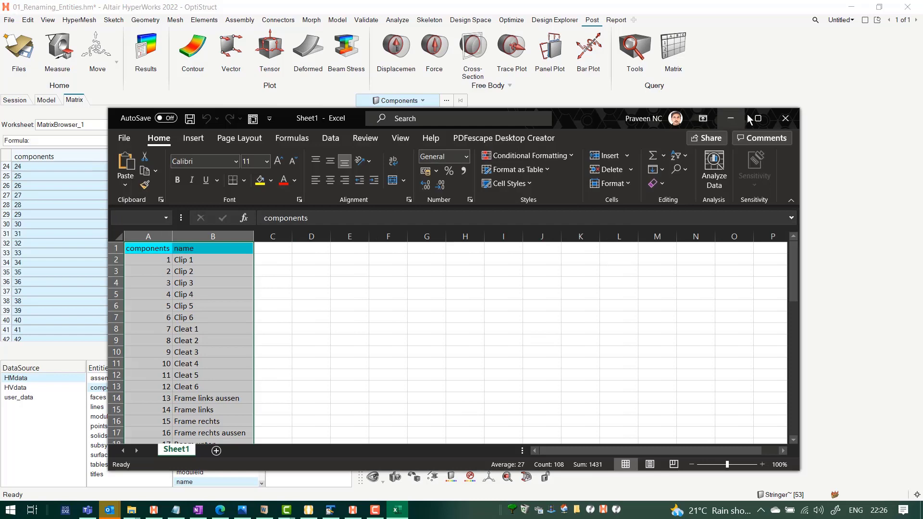
pyautogui.click(751, 119)
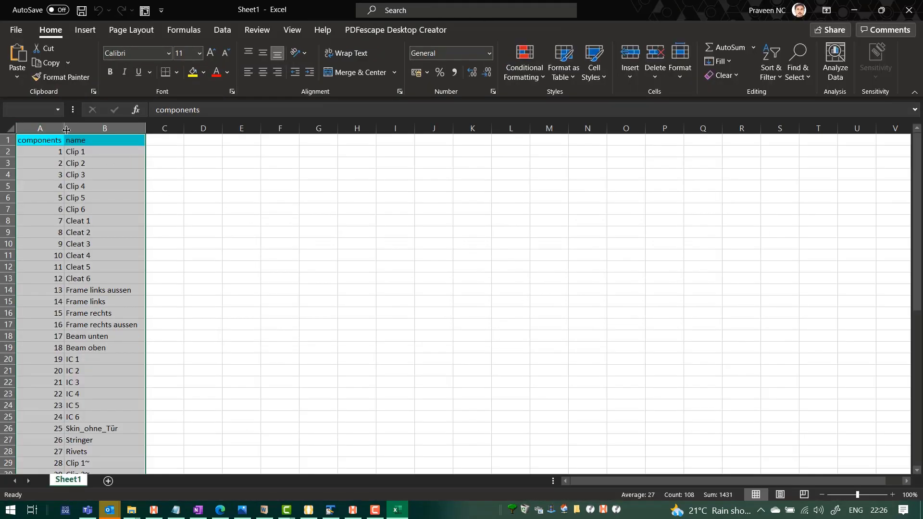
pyautogui.moveTo(194, 137); pyautogui.dragTo(192, 137)
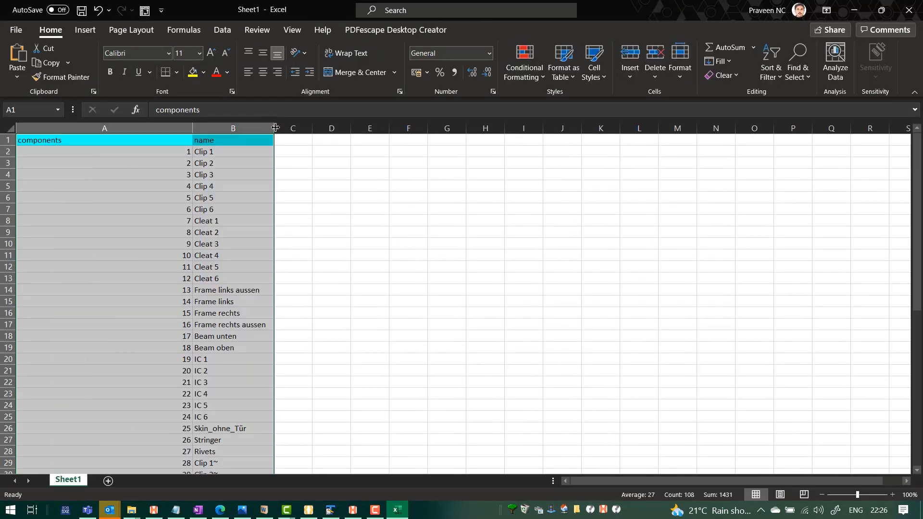
pyautogui.moveTo(274, 128); pyautogui.dragTo(409, 140)
pyautogui.click(450, 219)
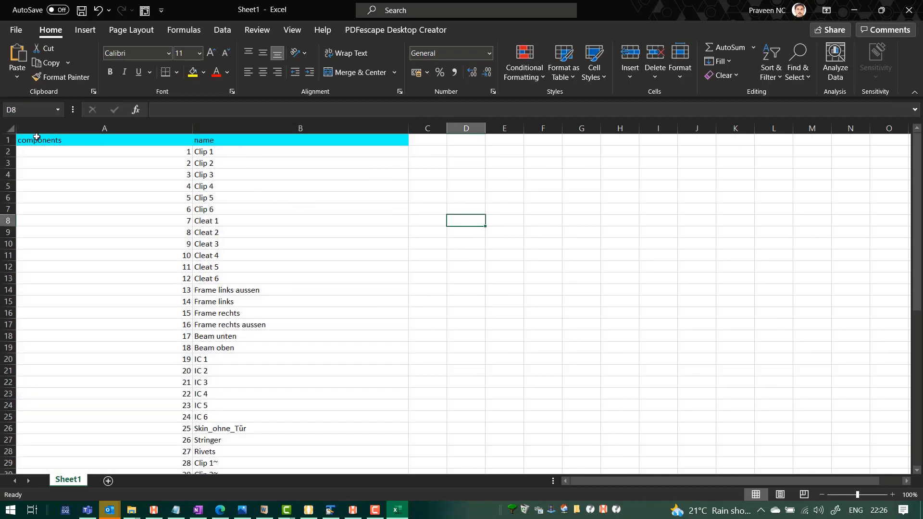
pyautogui.click(13, 129)
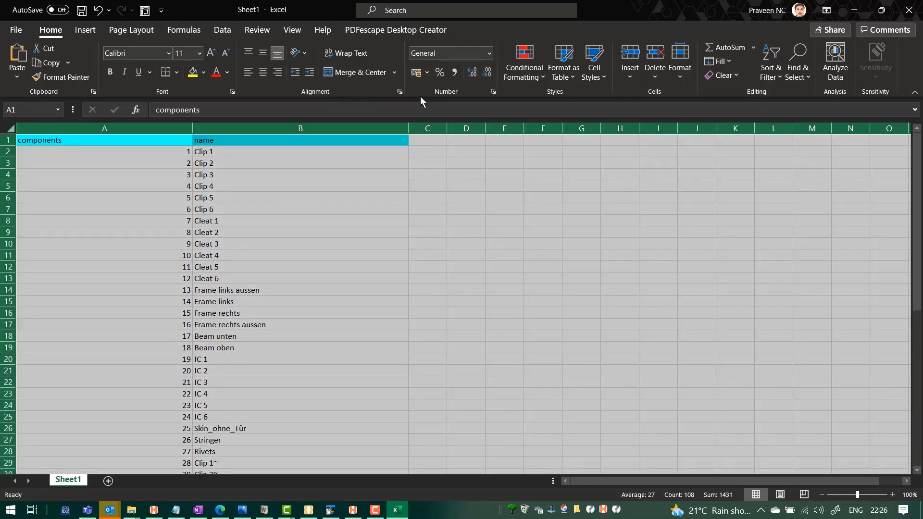
pyautogui.click(265, 74)
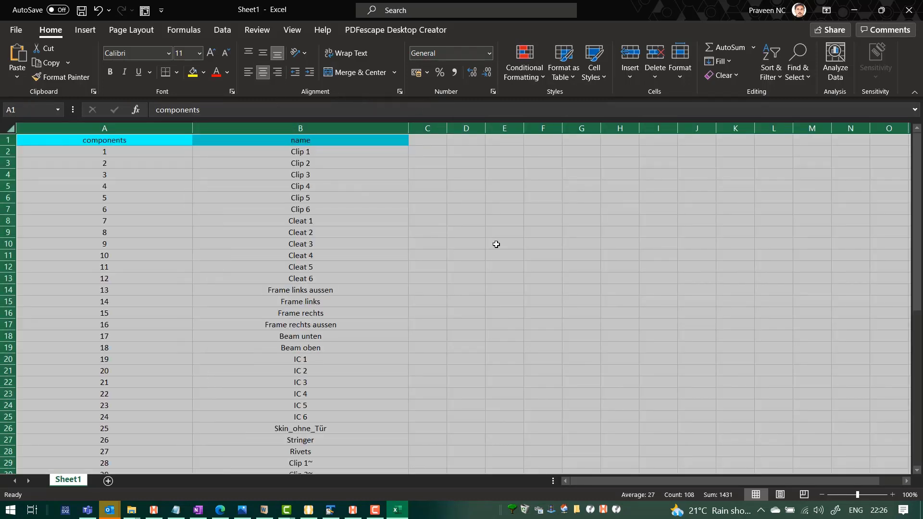
pyautogui.click(548, 246)
# Step: Copy the names in column B and paste them into a new TextPad 8 document
pyautogui.click(344, 129)
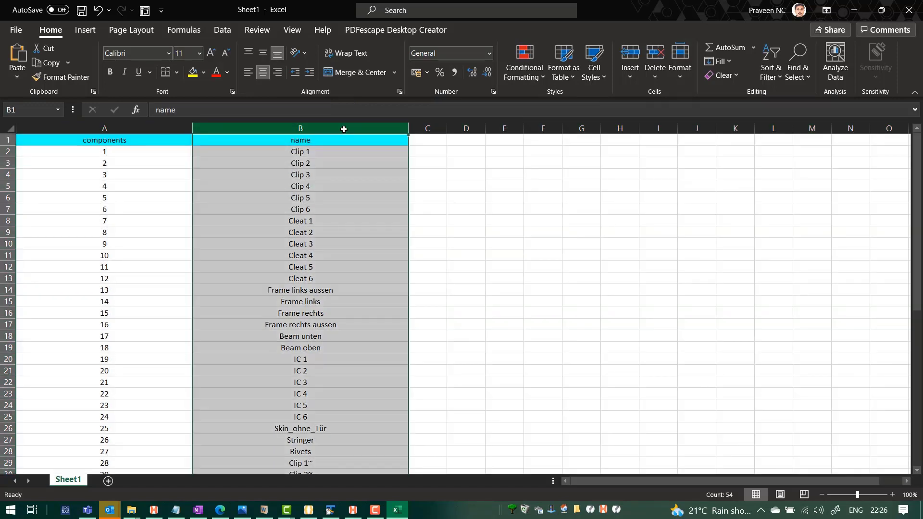
pyautogui.hotkey('ctrl', 'c')
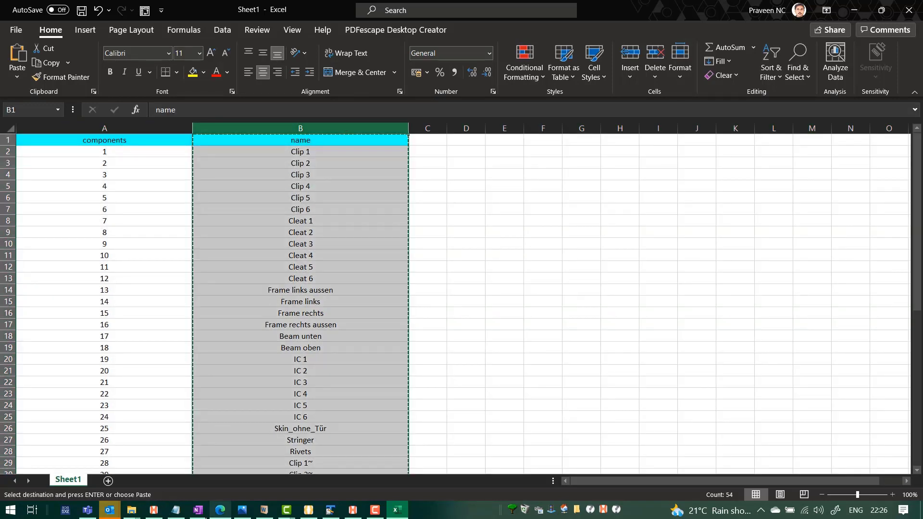
pyautogui.click(20, 514)
pyautogui.write('text')
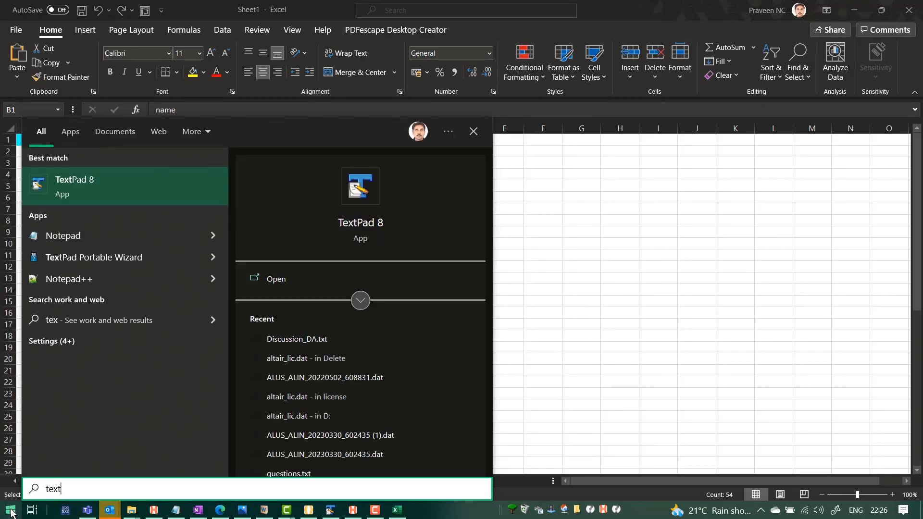
pyautogui.press('Return')
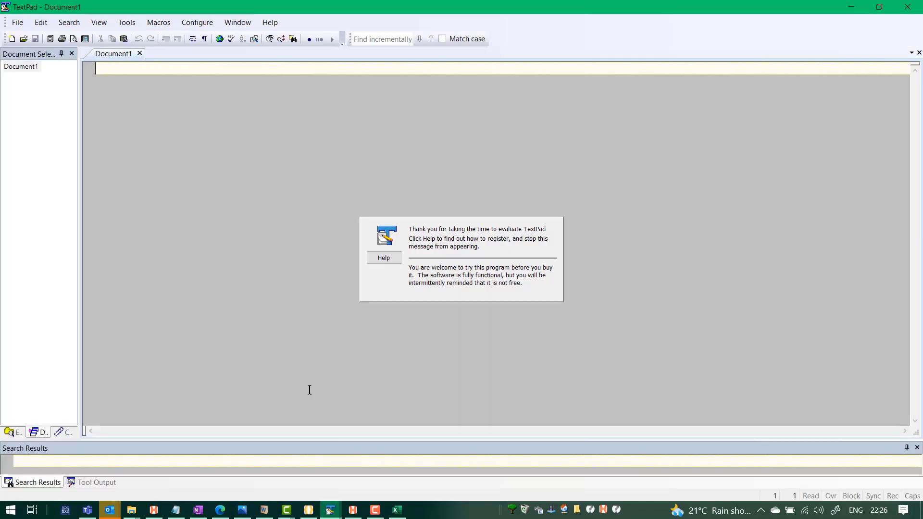
pyautogui.hotkey('ctrl', 'v')
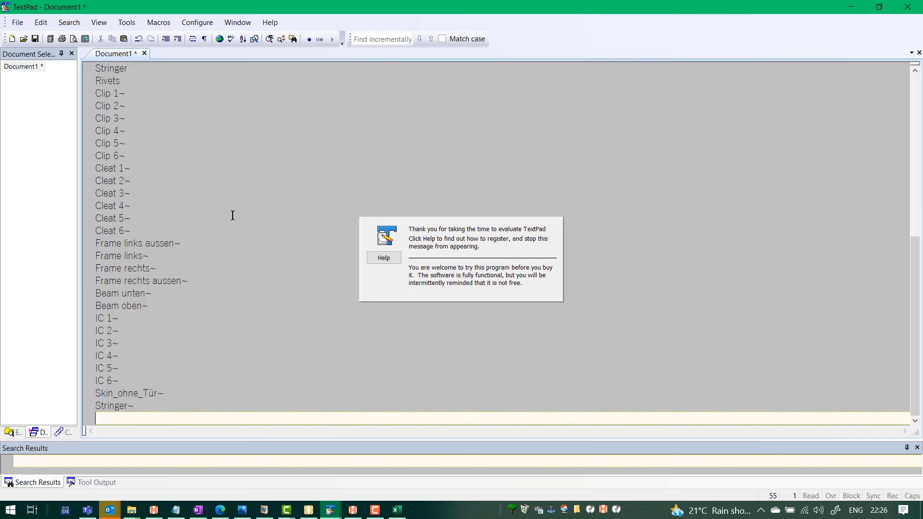
# Step: Dismiss the tip dialog and replace every ~ in the names with nothing
pyautogui.scroll(9, 253, 190)
pyautogui.scroll(-4, 254, 186)
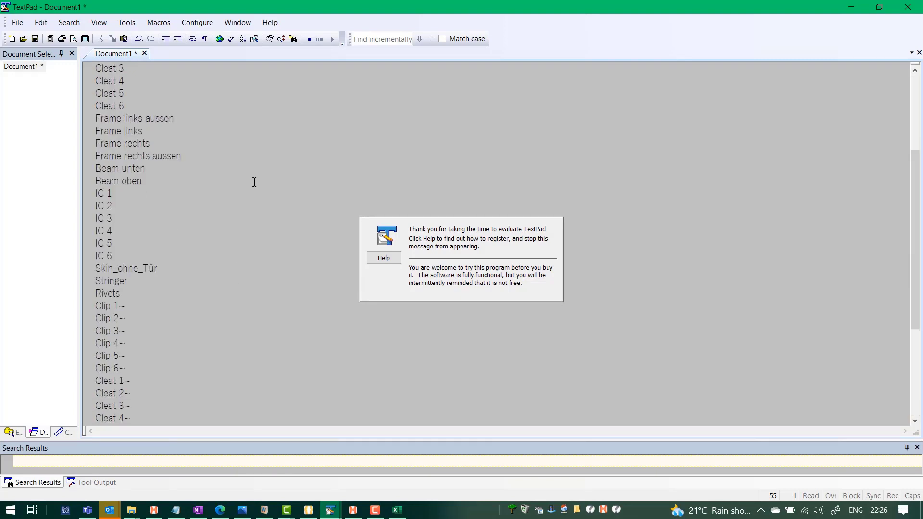
pyautogui.click(246, 198)
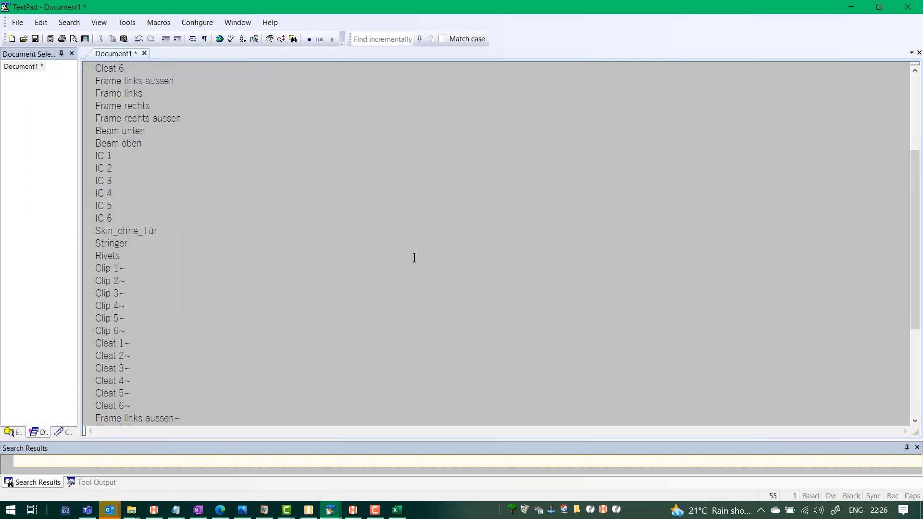
pyautogui.press('F8')
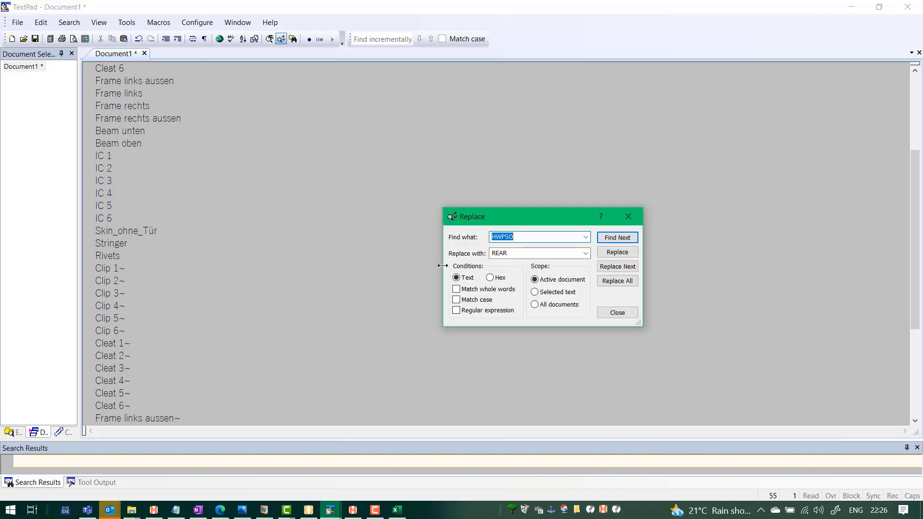
pyautogui.write('~')
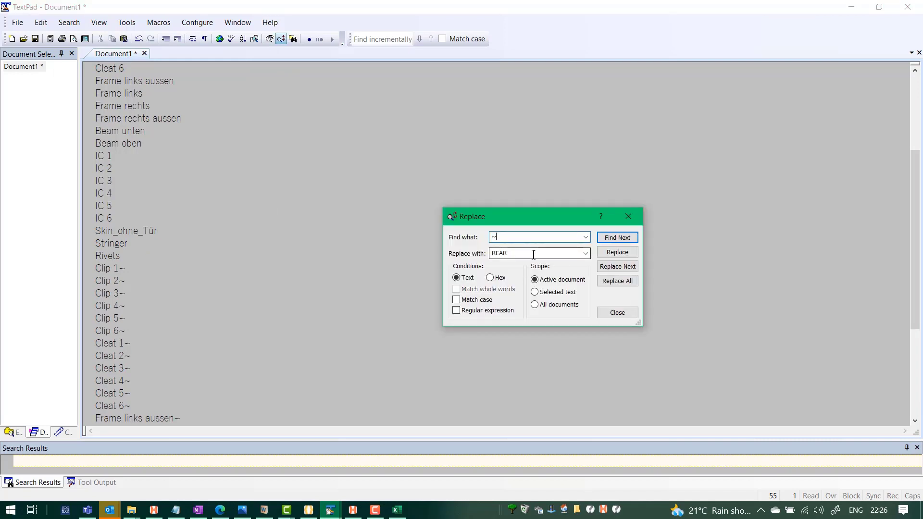
pyautogui.press('Tab')
pyautogui.press('BackSpace')
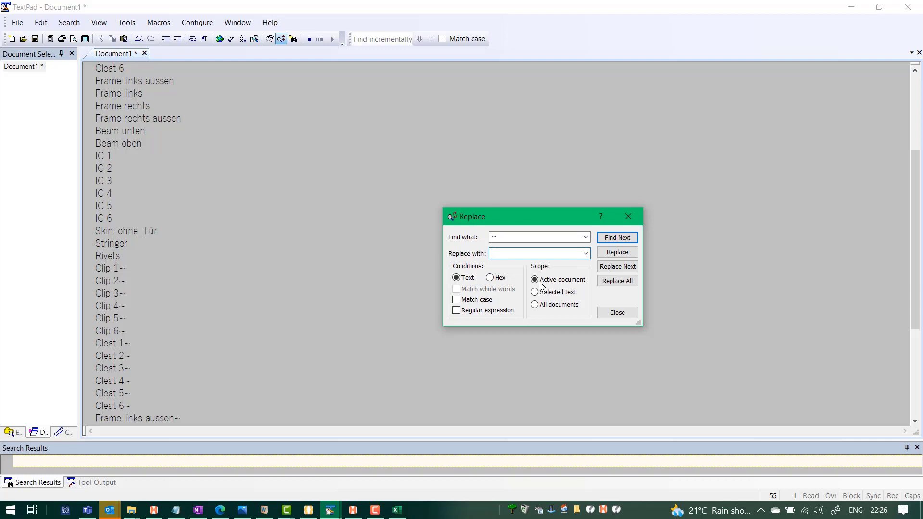
pyautogui.click(619, 281)
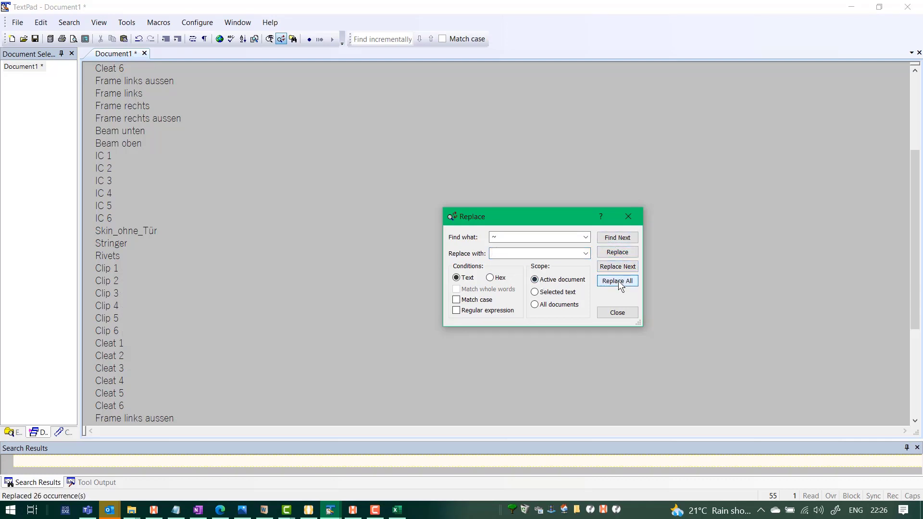
pyautogui.click(614, 313)
# Step: Block-select the cleaned component names in Block Select Mode, then return to Excel
pyautogui.scroll(-4, 577, 339)
pyautogui.scroll(8, 550, 353)
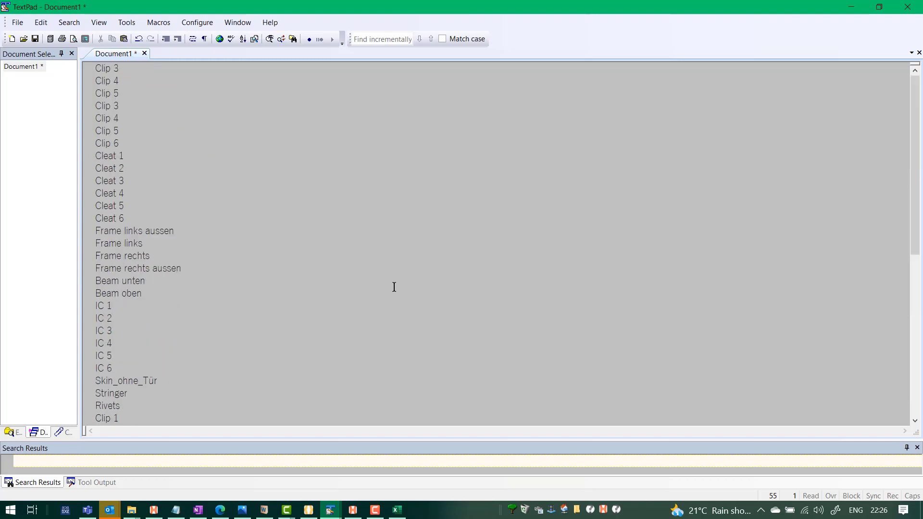
pyautogui.scroll(1, 394, 287)
pyautogui.rightClick(395, 257)
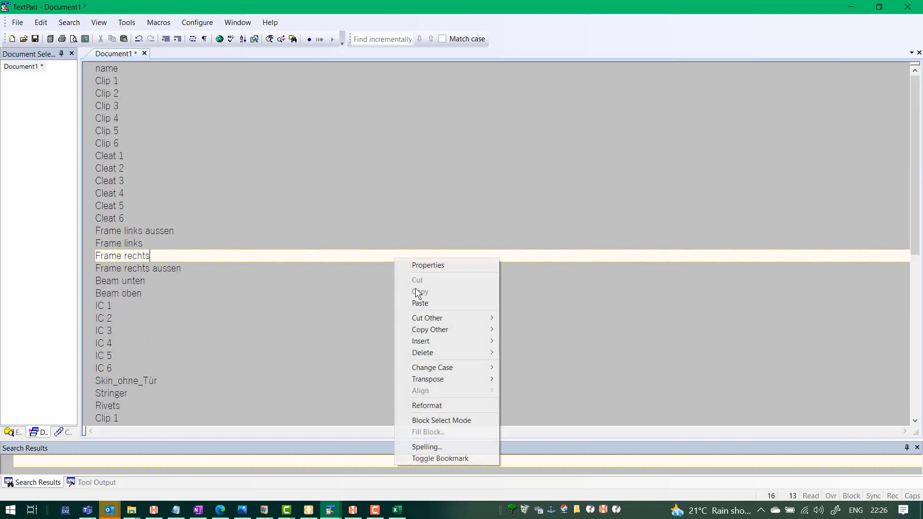
pyautogui.click(441, 421)
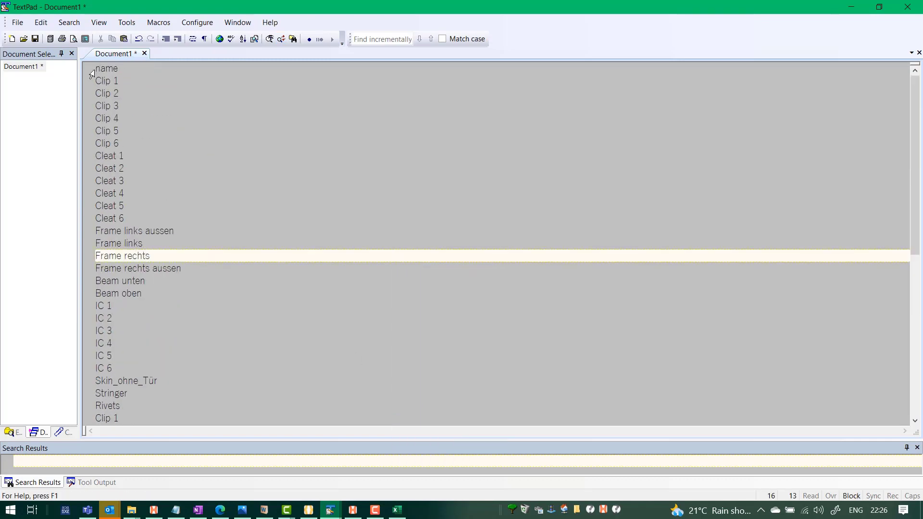
pyautogui.moveTo(91, 74); pyautogui.dragTo(199, 250)
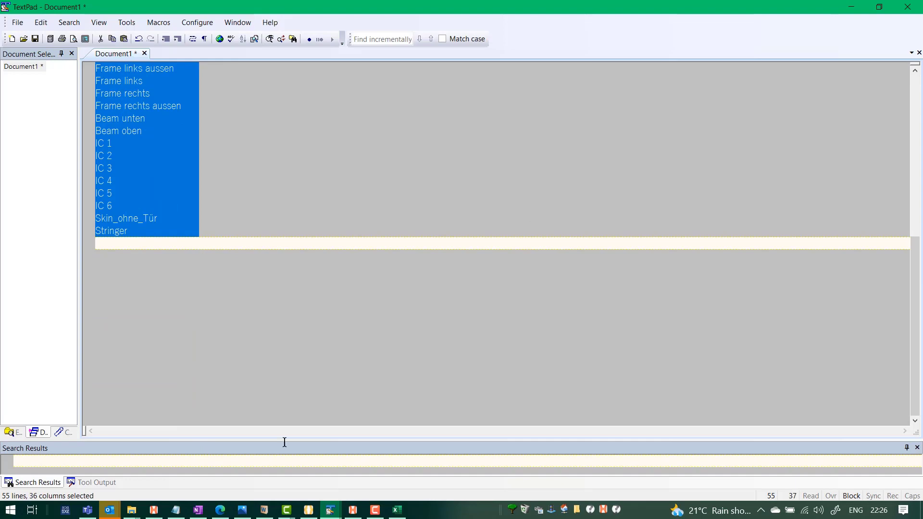
pyautogui.click(396, 508)
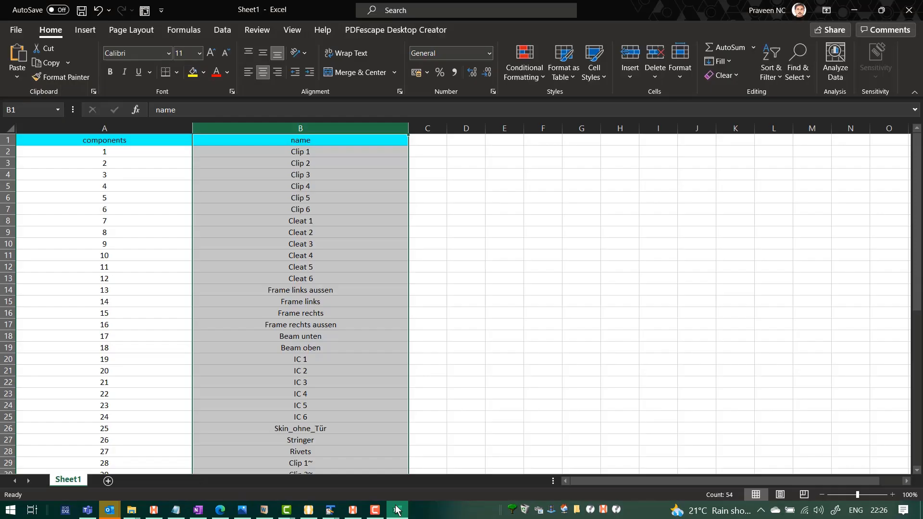
# Step: Paste the cleaned names into Excel column B, accepting the size mismatch, then return to HyperWorks
pyautogui.click(450, 240)
pyautogui.click(307, 128)
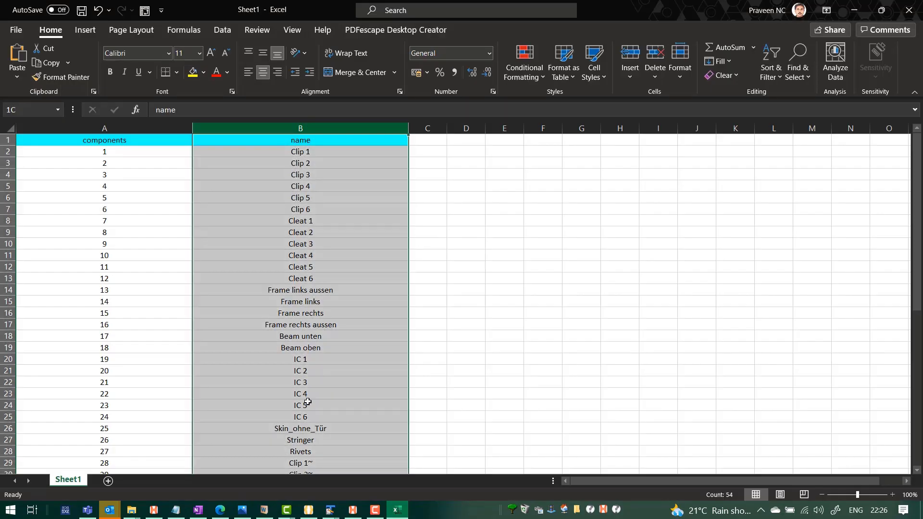
pyautogui.hotkey('ctrl', 'v')
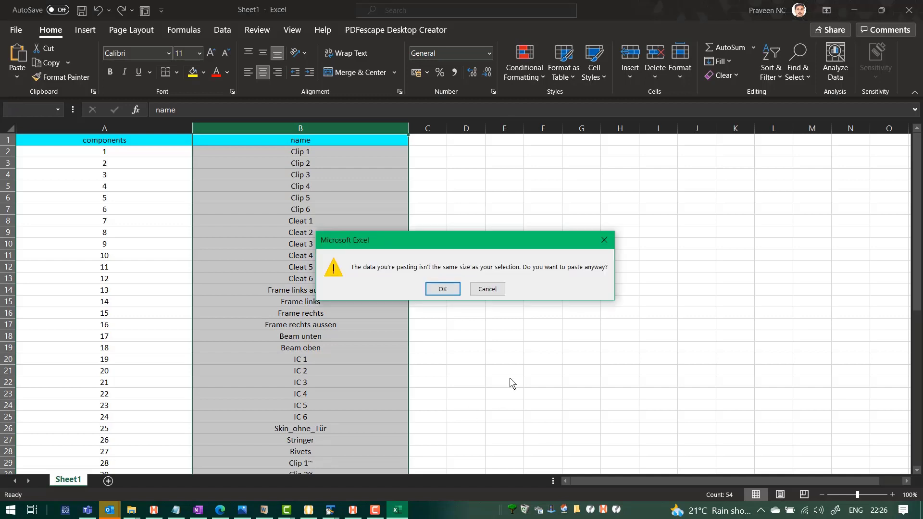
pyautogui.click(439, 288)
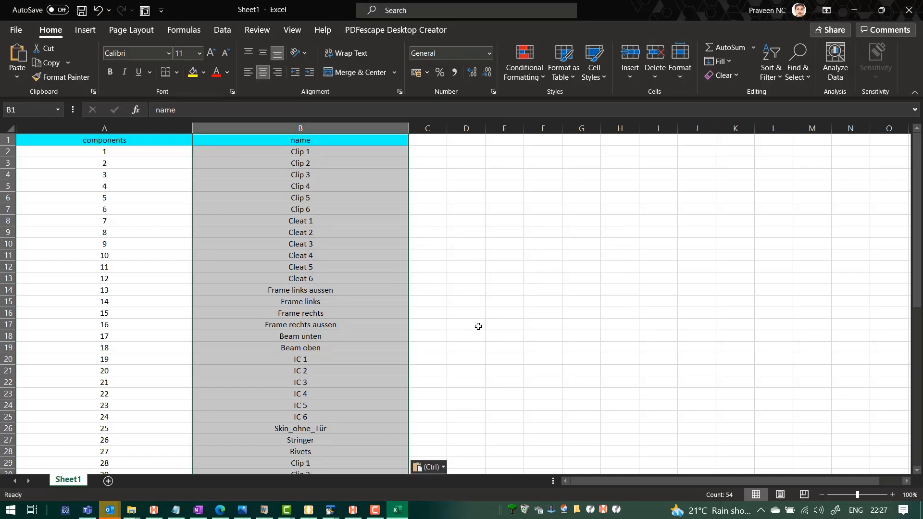
pyautogui.scroll(-6, 479, 326)
pyautogui.scroll(-3, 478, 331)
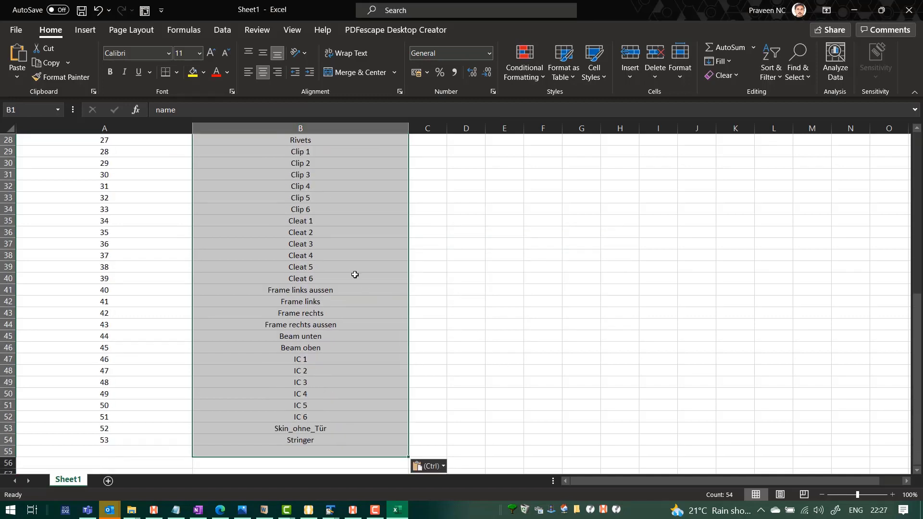
pyautogui.click(479, 379)
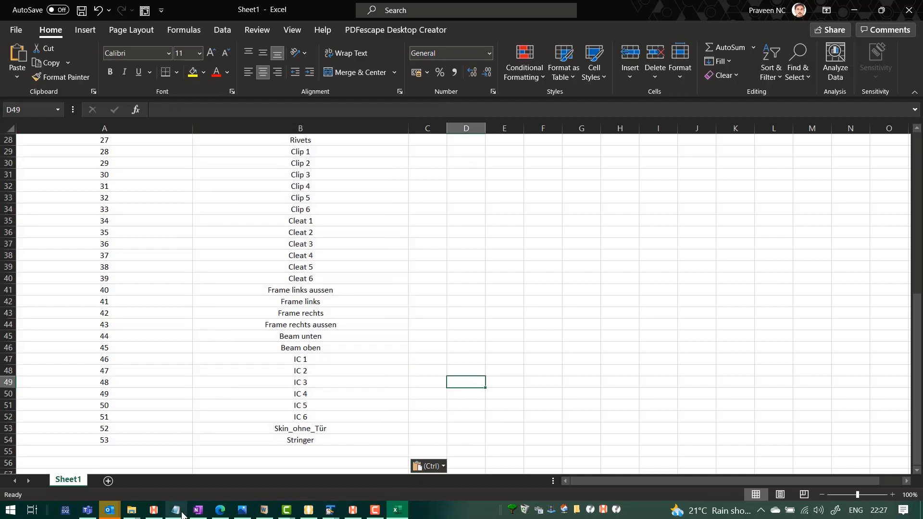
pyautogui.click(354, 511)
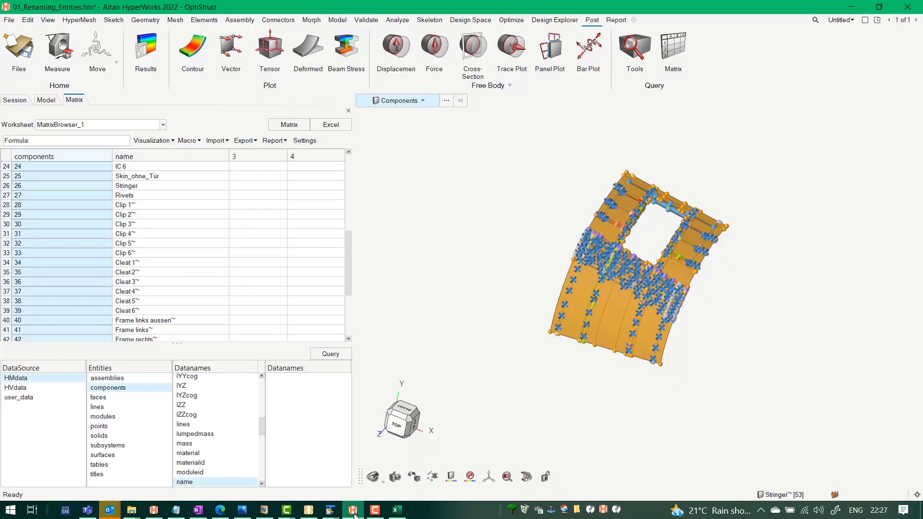
# Step: Open the rivetDemo folder from the Pre window in File Explorer, select its path, then minimize Explorer
pyautogui.click(289, 126)
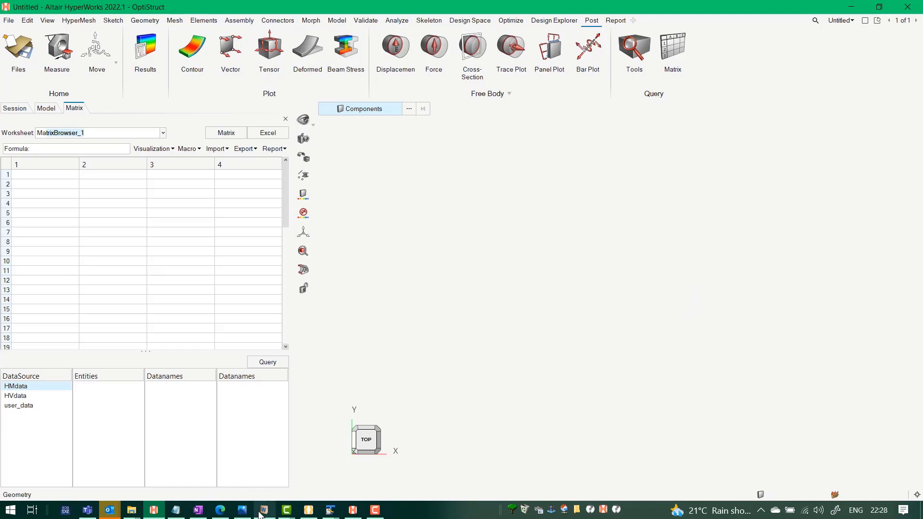
pyautogui.click(132, 512)
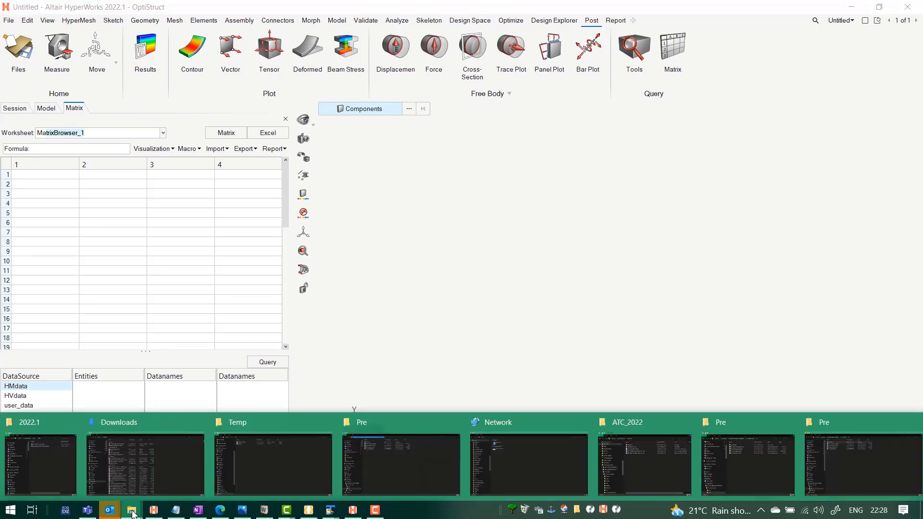
pyautogui.click(844, 464)
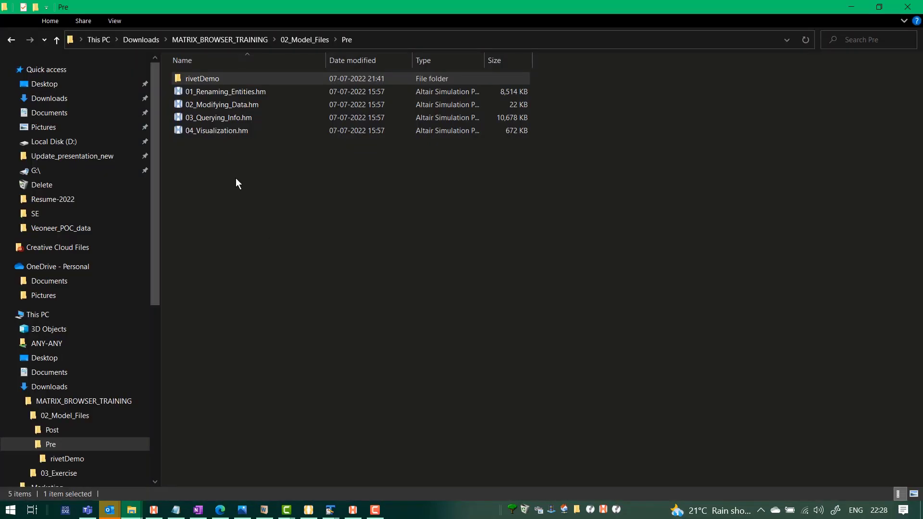
pyautogui.doubleClick(215, 79)
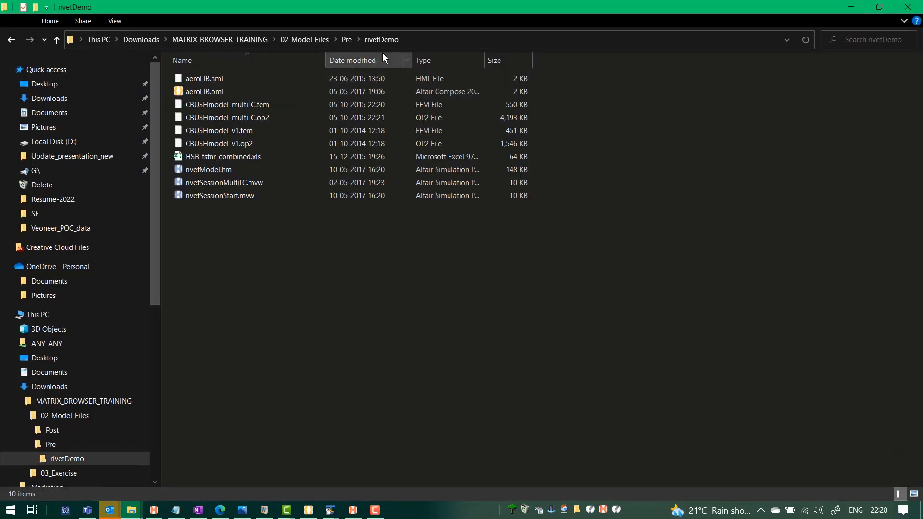
pyautogui.click(429, 39)
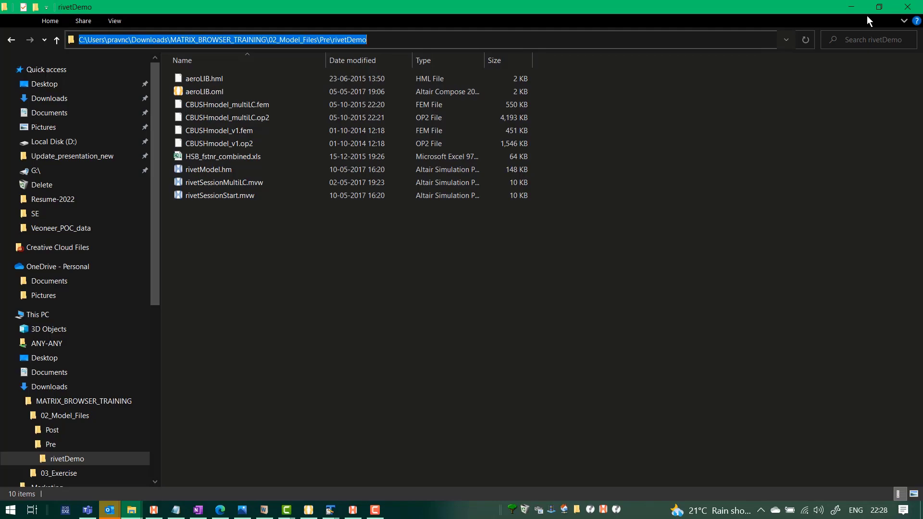
pyautogui.click(851, 7)
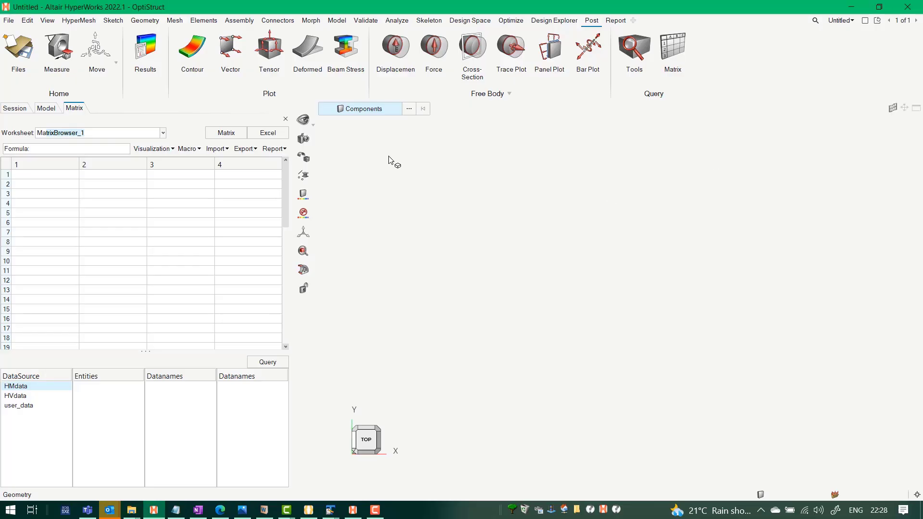
# Step: Open the rivetSessionStart.mvw session via File > Session, discarding the current session data
pyautogui.click(8, 21)
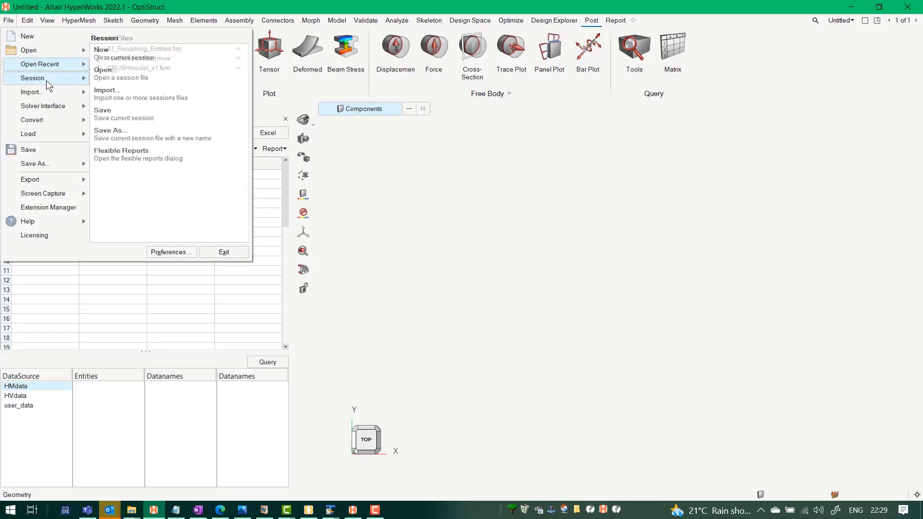
pyautogui.moveTo(46, 80)
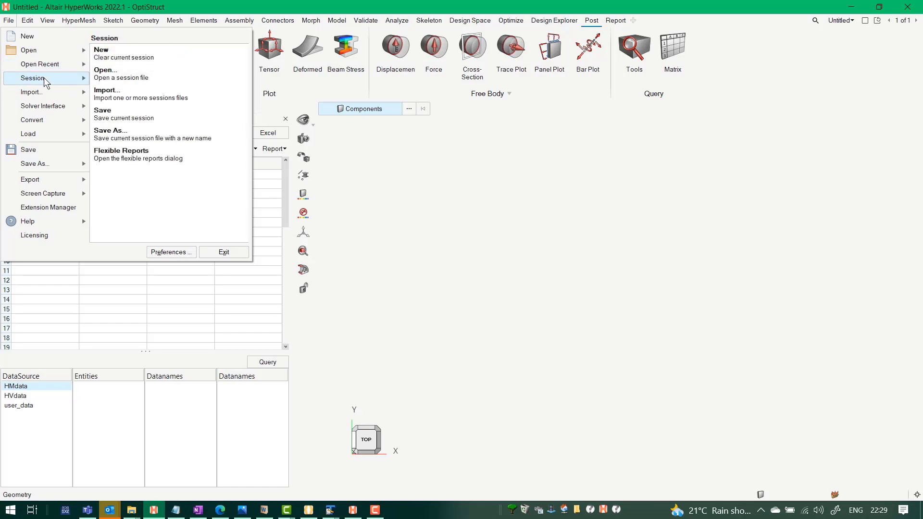
pyautogui.click(106, 74)
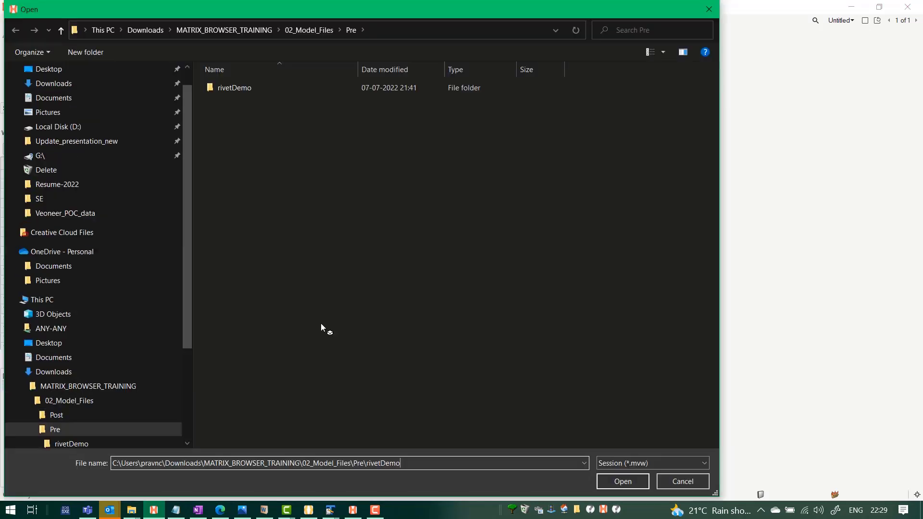
pyautogui.click(252, 100)
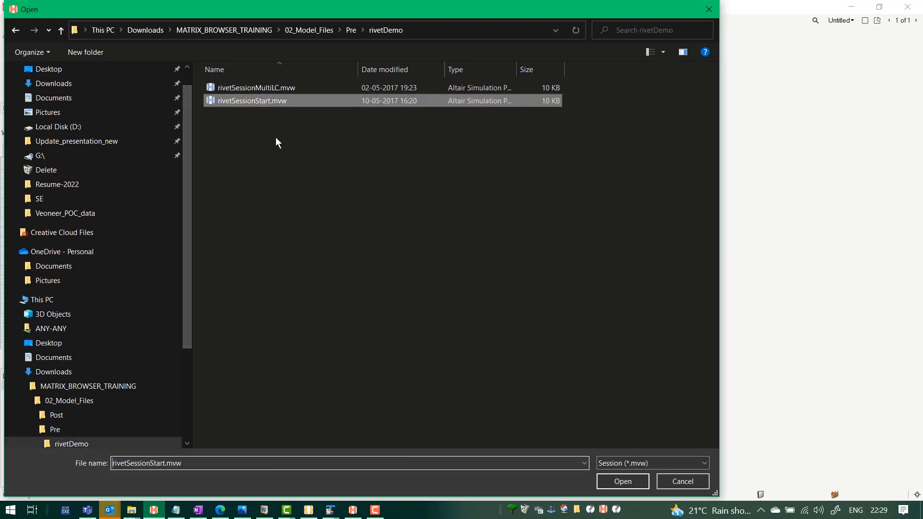
pyautogui.click(631, 483)
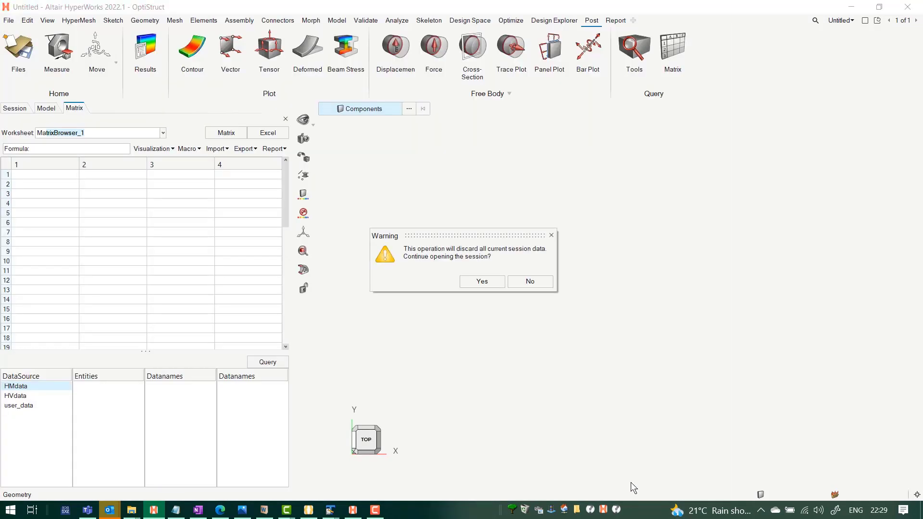
pyautogui.click(495, 284)
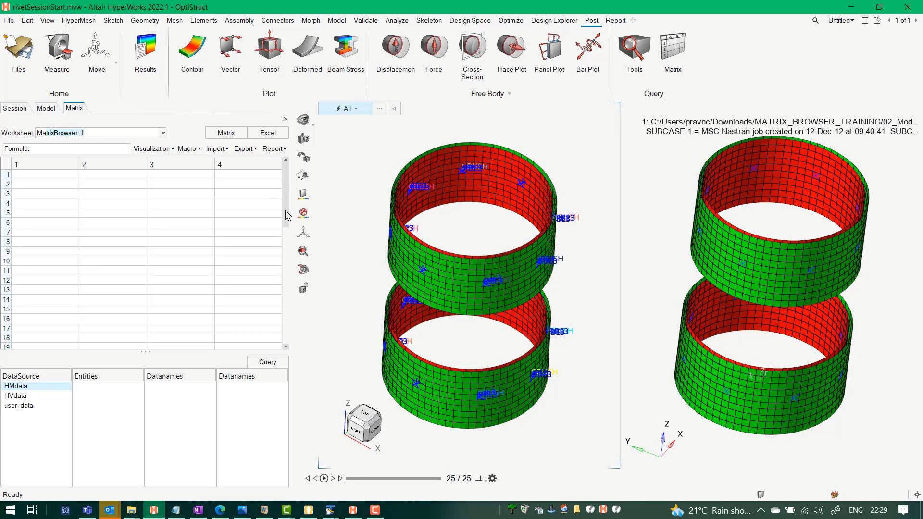
pyautogui.click(180, 193)
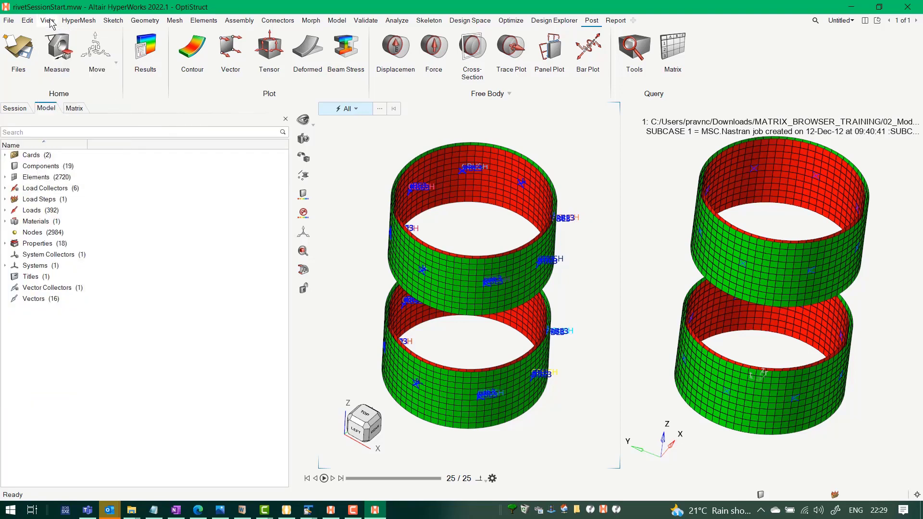
# Step: Isolate the Springs/Gaps rivet elements in the model view with the Mask Browser
pyautogui.click(48, 21)
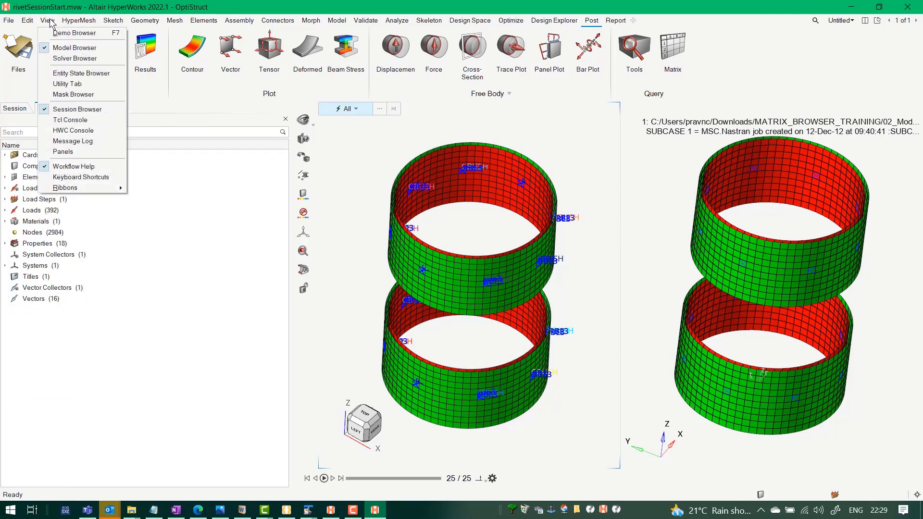
pyautogui.click(77, 94)
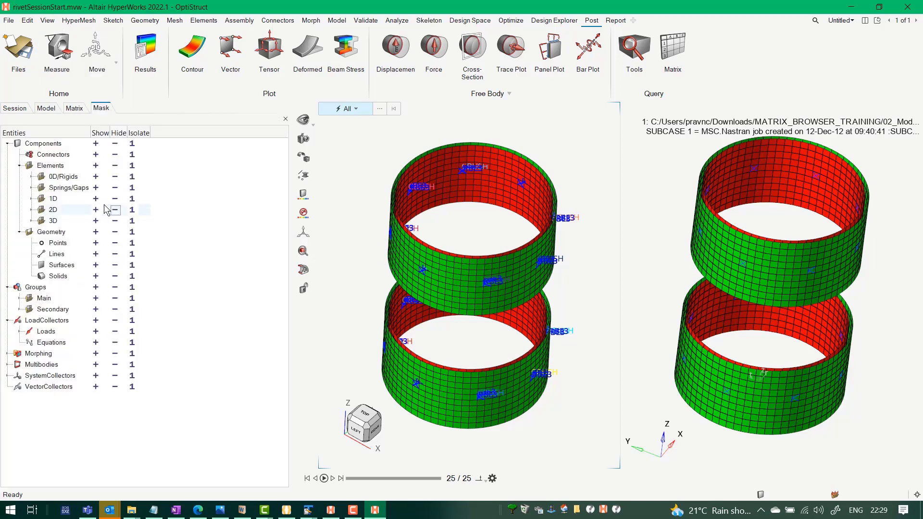
pyautogui.click(132, 187)
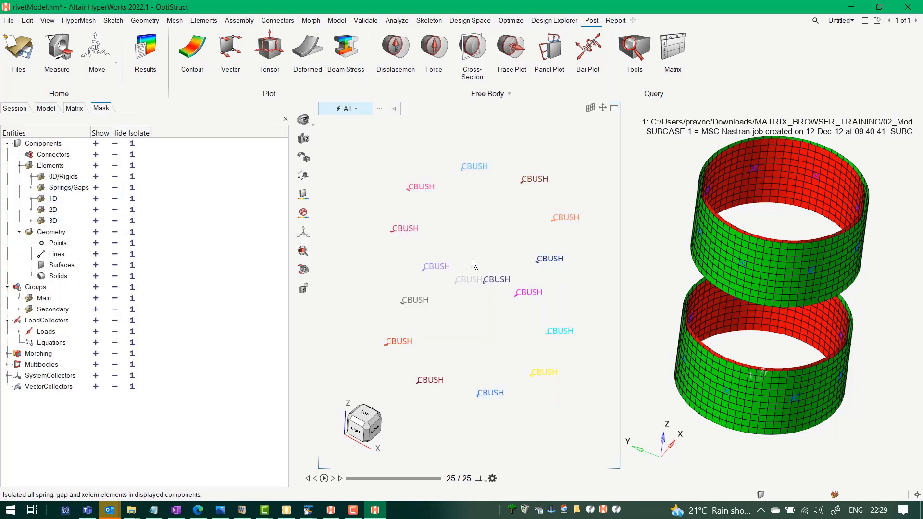
pyautogui.click(76, 109)
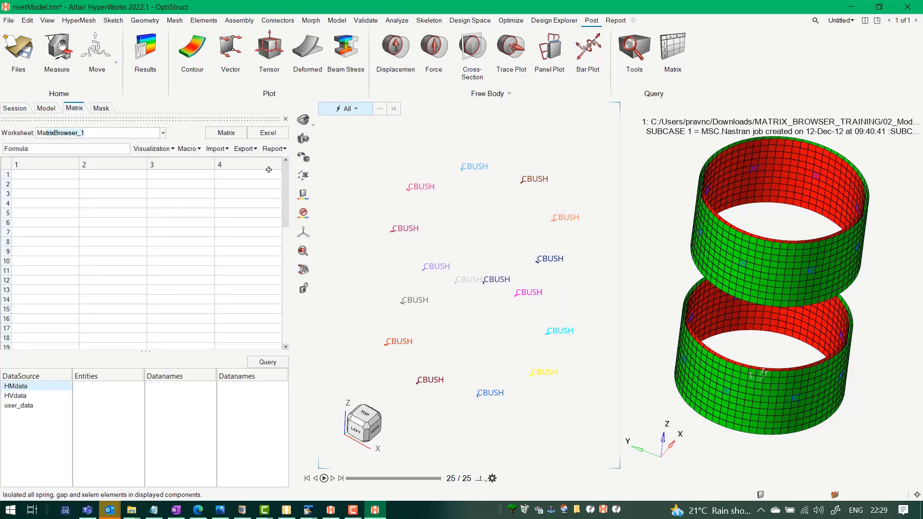
pyautogui.keyDown('ctrl'); pyautogui.moveTo(555, 281); pyautogui.dragTo(558, 235); pyautogui.keyUp('ctrl')
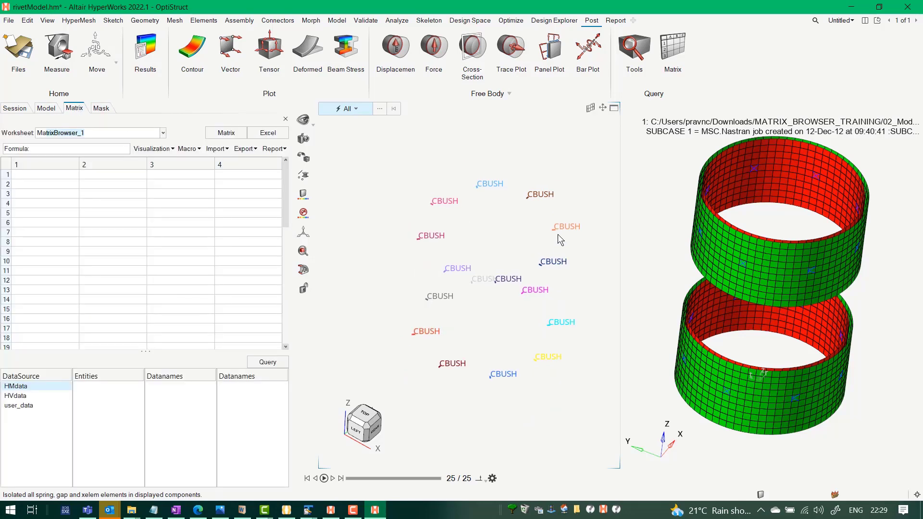
# Step: Hide the model-info note under Notes in the results window
pyautogui.click(687, 175)
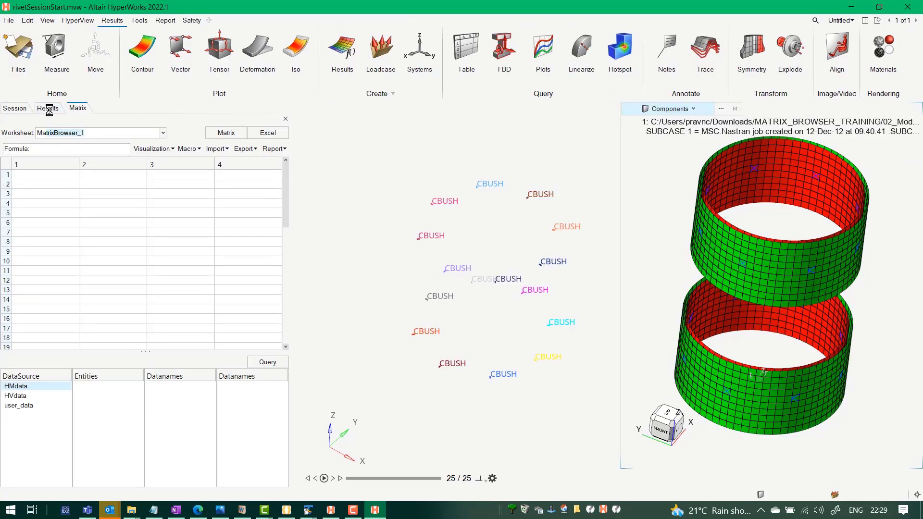
pyautogui.click(48, 110)
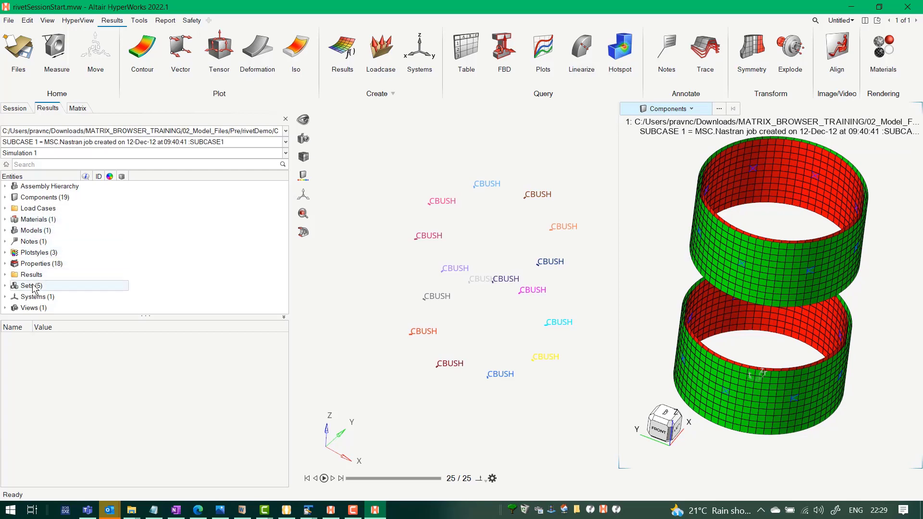
pyautogui.rightClick(33, 244)
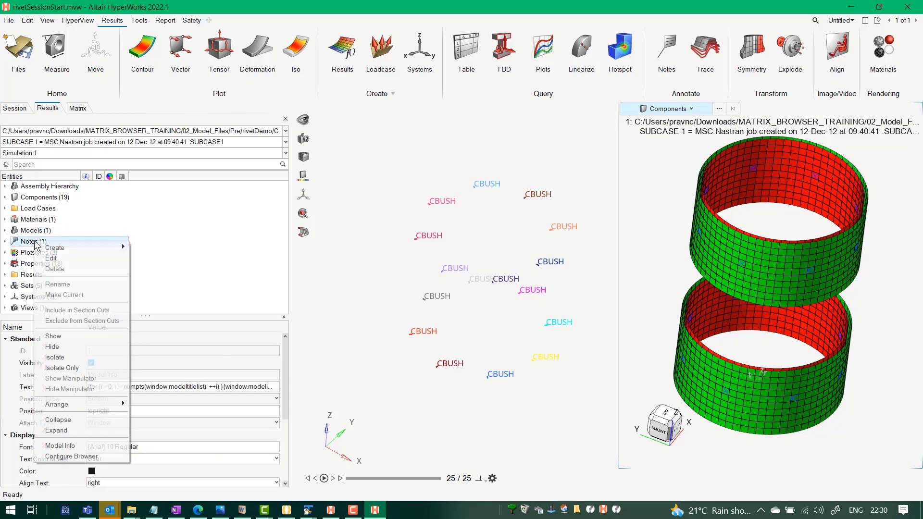
pyautogui.click(61, 347)
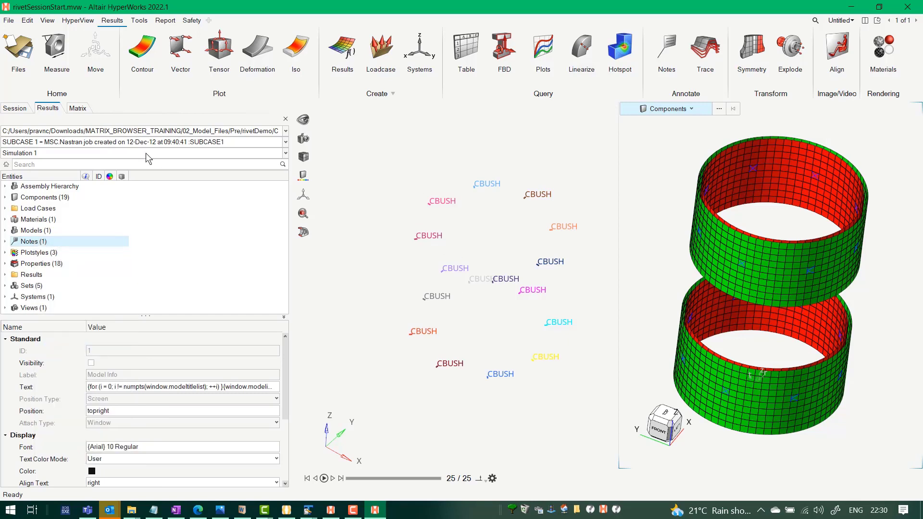
pyautogui.click(394, 154)
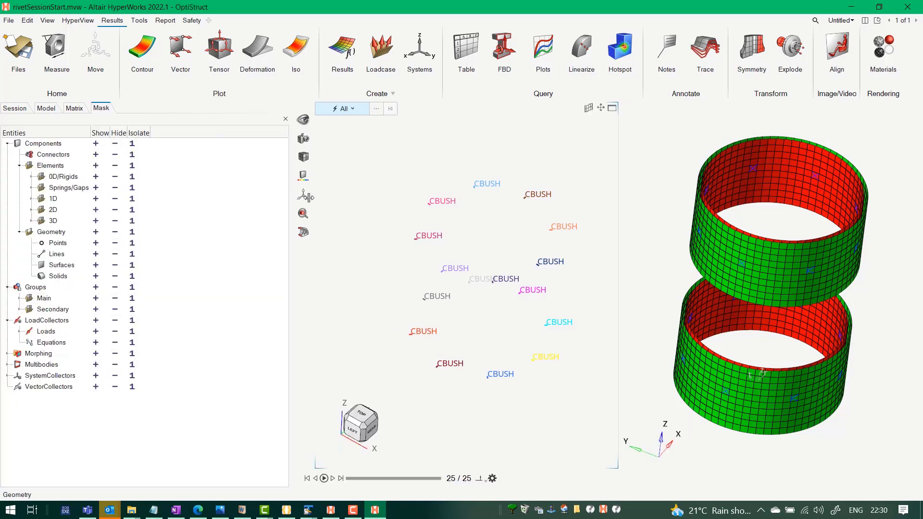
pyautogui.click(74, 108)
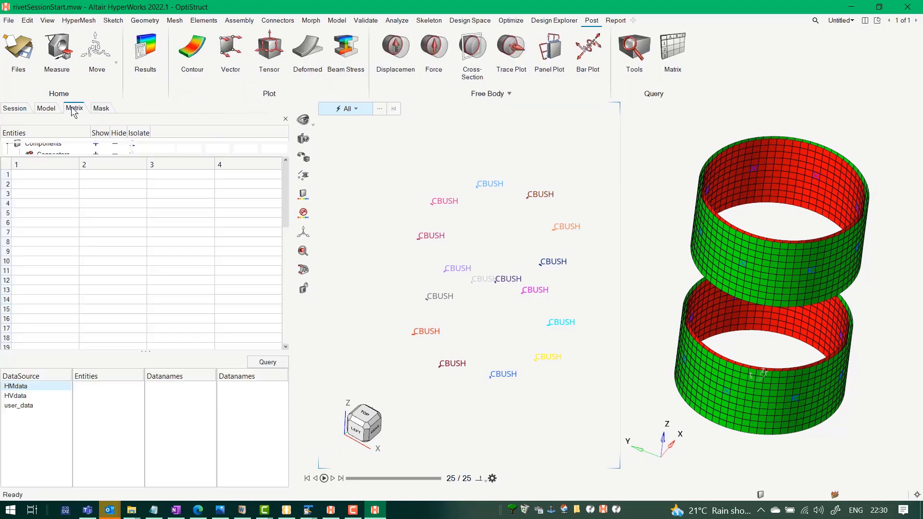
# Step: Query HMdata elements and window-select the 16 rivet elements, IDs 6680–6695, into the worksheet
pyautogui.click(22, 387)
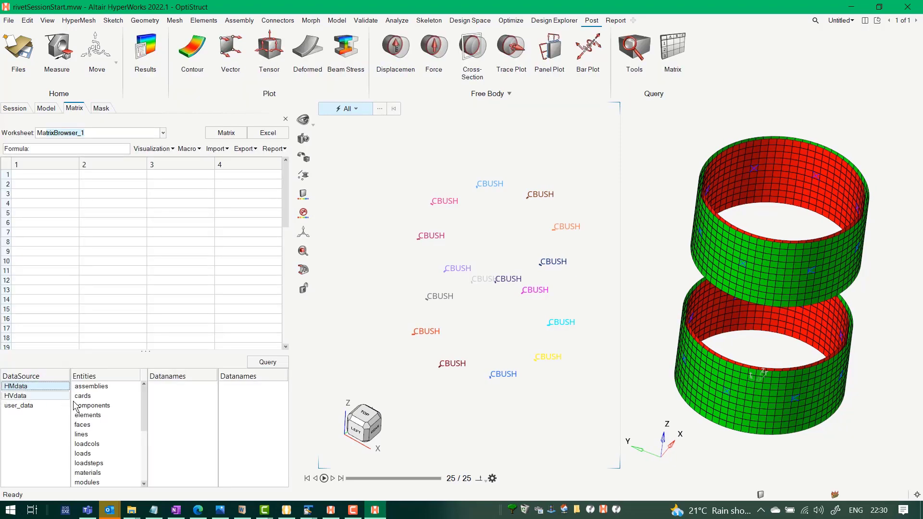
pyautogui.click(89, 415)
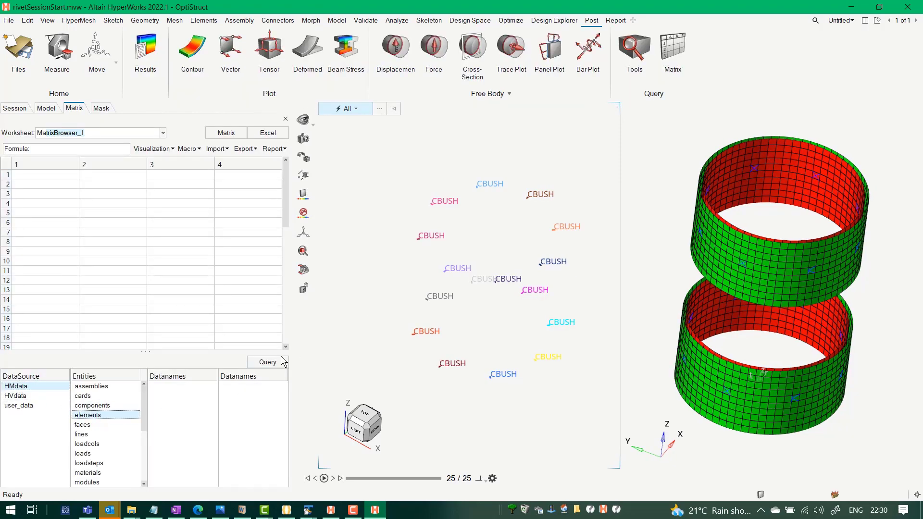
pyautogui.click(268, 362)
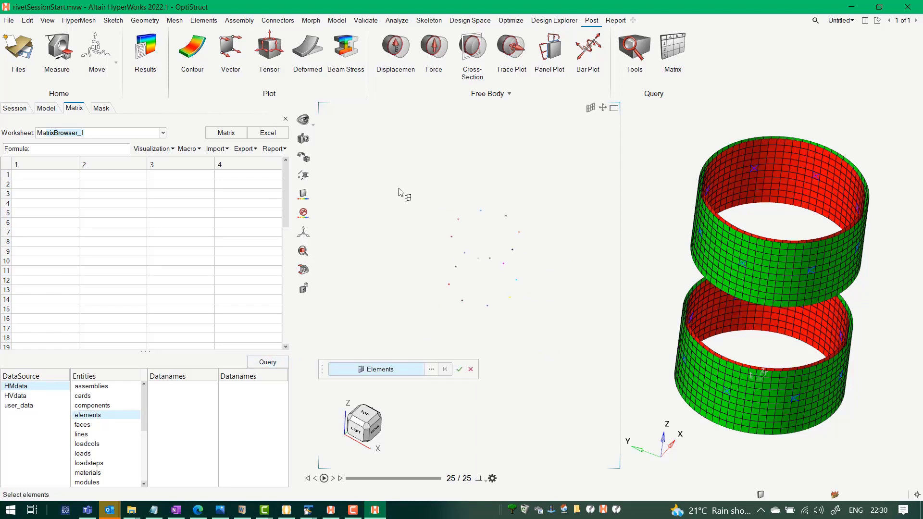
pyautogui.moveTo(398, 186); pyautogui.dragTo(542, 331)
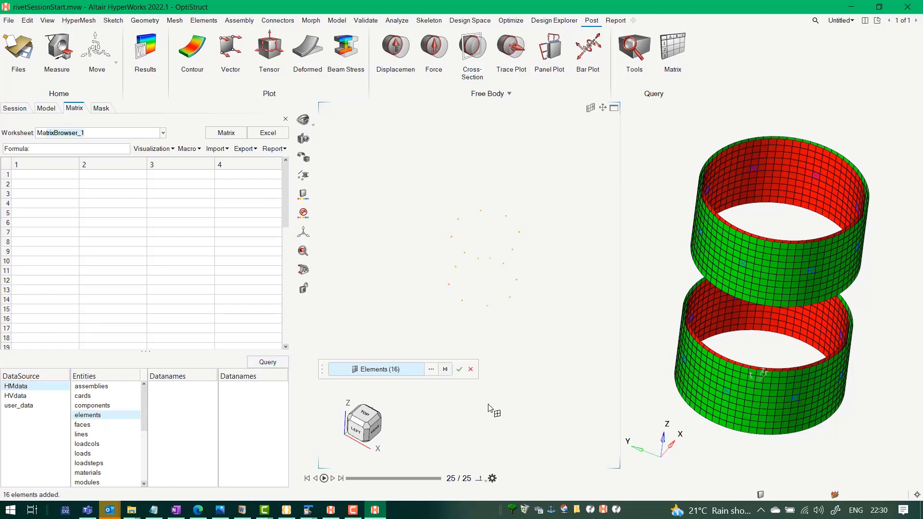
pyautogui.click(459, 371)
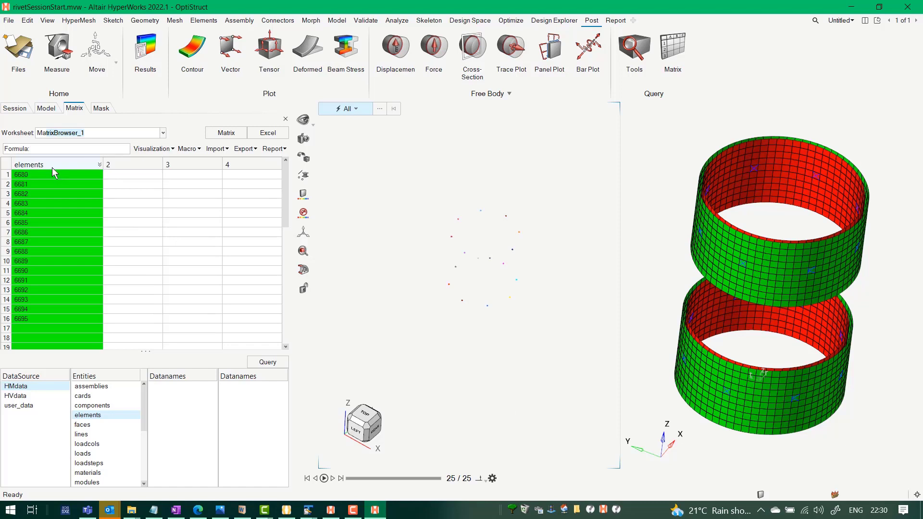
# Step: Make elements the entity column and set the data source to HVdata Results, current_subcase
pyautogui.click(15, 397)
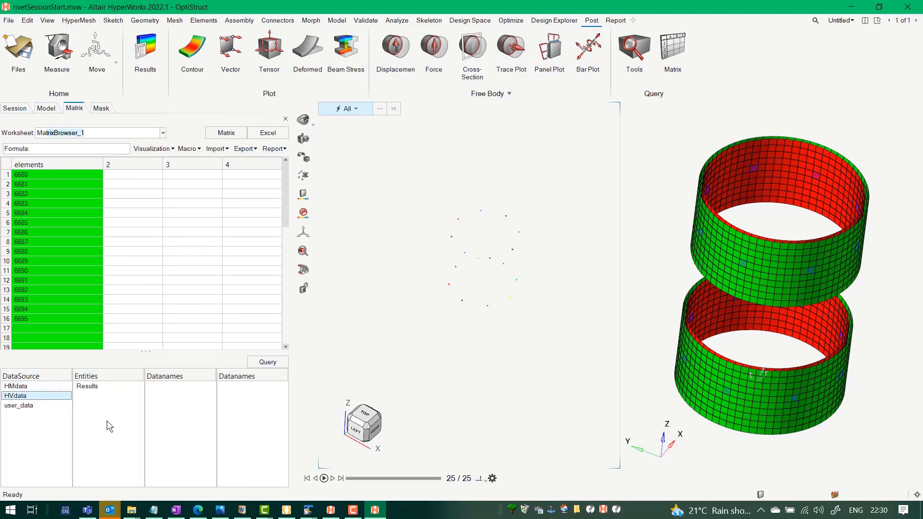
pyautogui.click(88, 387)
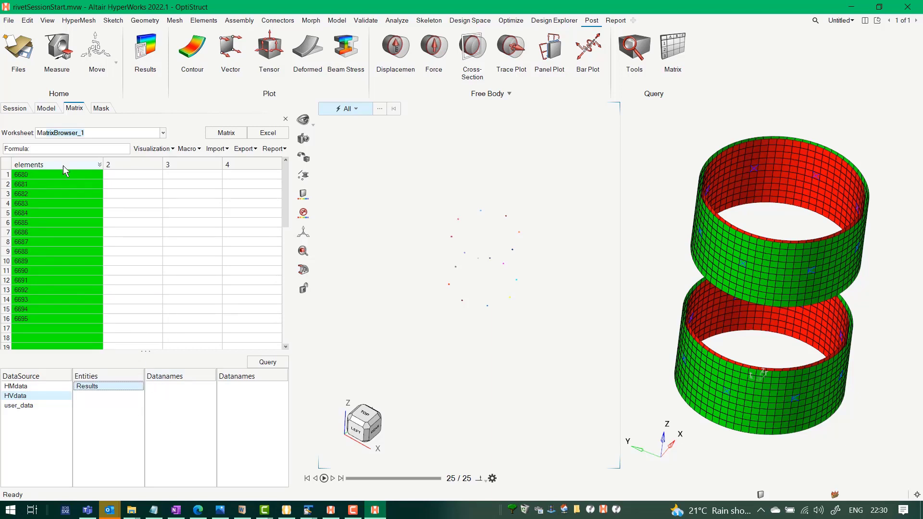
pyautogui.click(267, 367)
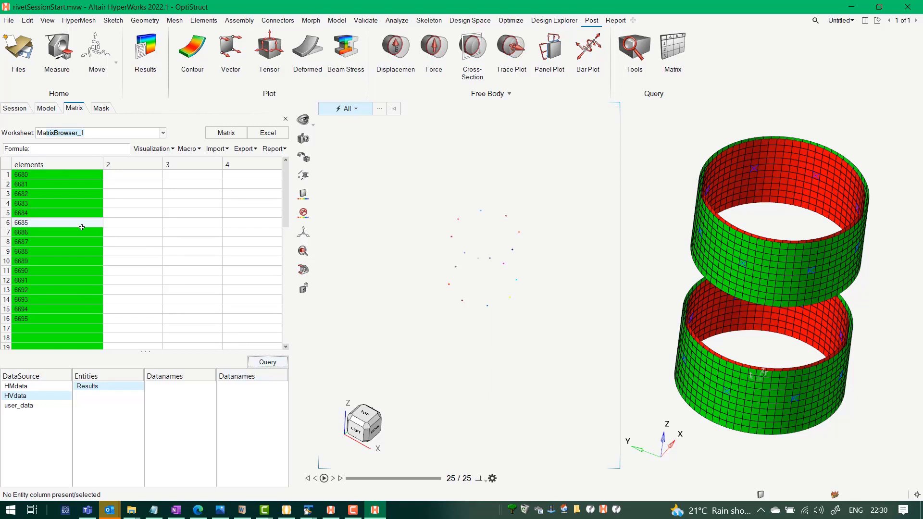
pyautogui.click(62, 163)
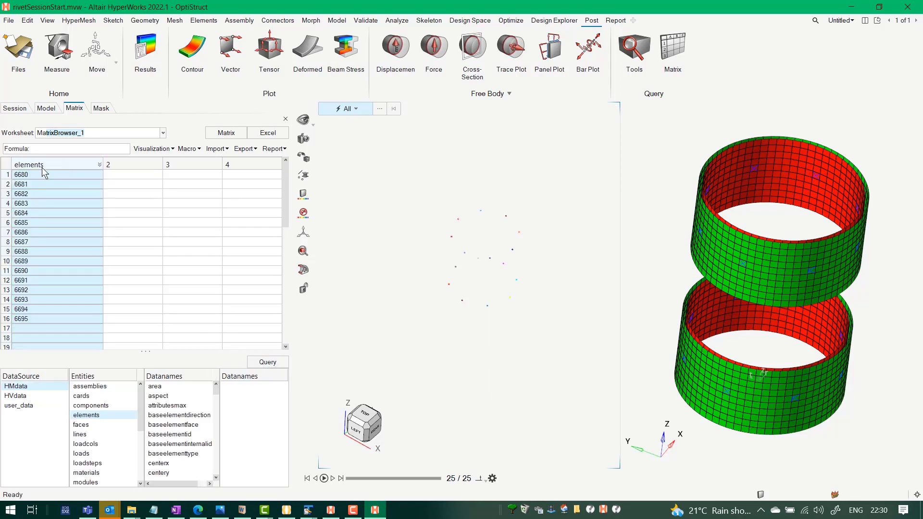
pyautogui.click(16, 396)
pyautogui.click(93, 387)
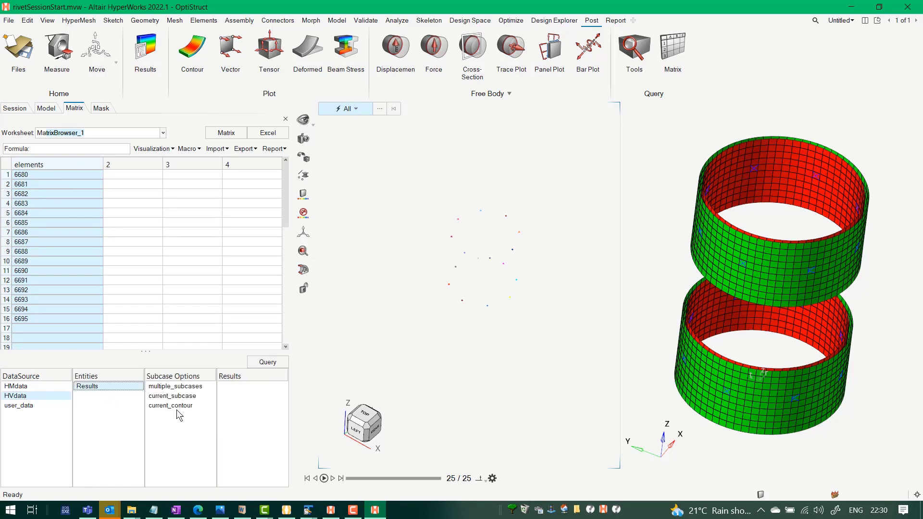
pyautogui.click(171, 395)
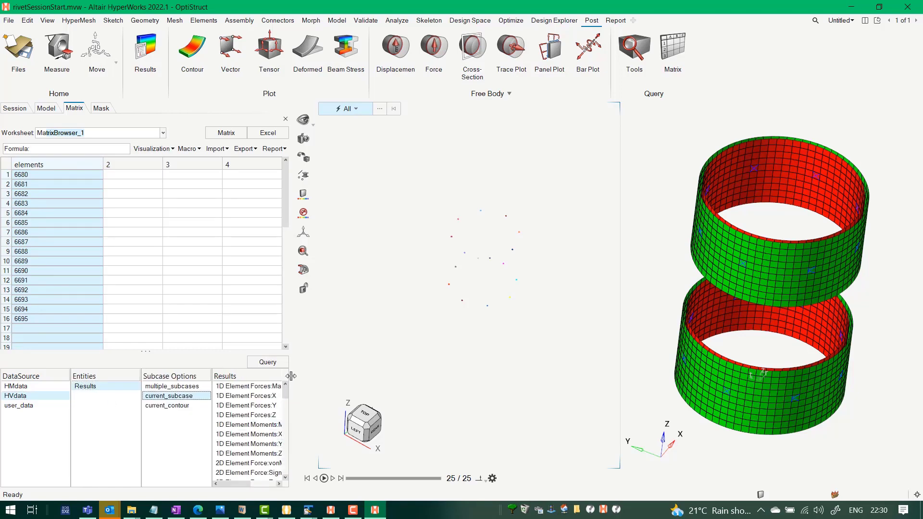
# Step: Query 1D Element Forces X, Y and Z with layer None in the Elemental System
pyautogui.moveTo(291, 376); pyautogui.dragTo(375, 375)
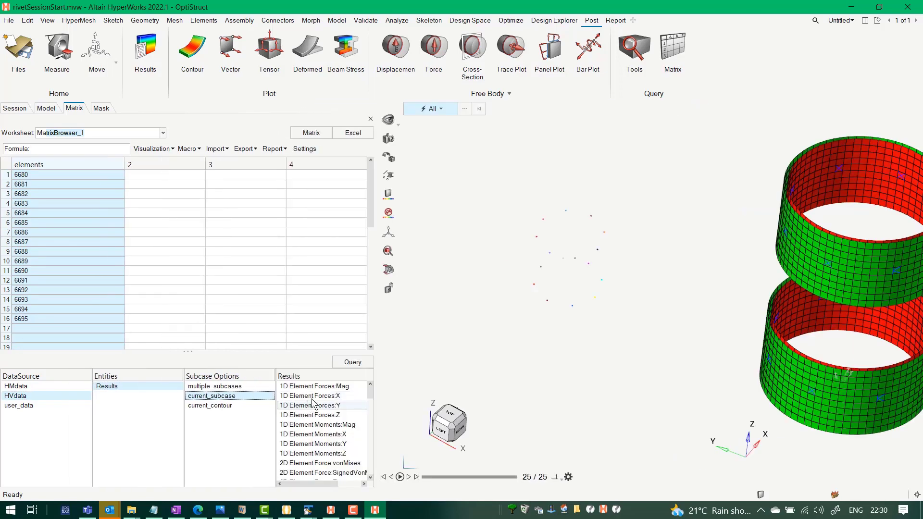
pyautogui.moveTo(313, 397); pyautogui.dragTo(321, 416)
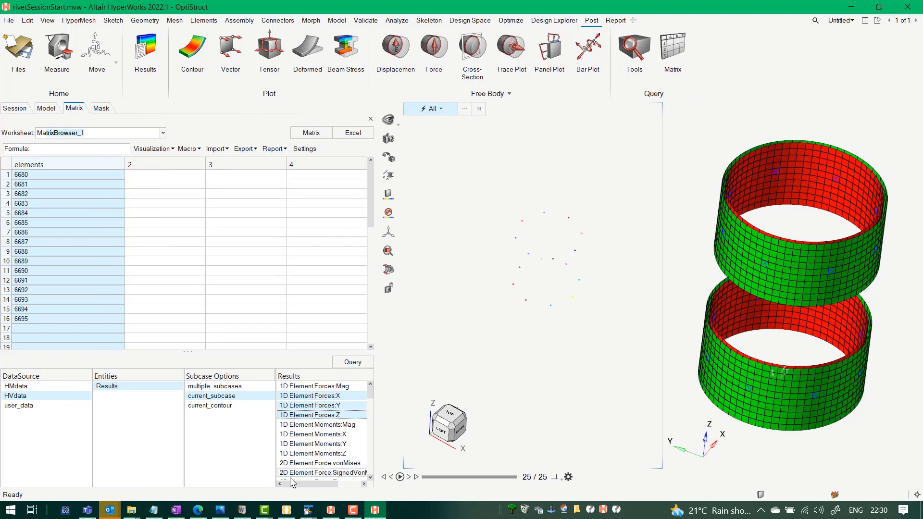
pyautogui.click(353, 363)
pyautogui.keyDown('ctrl'); pyautogui.click(166, 180); pyautogui.keyUp('ctrl')
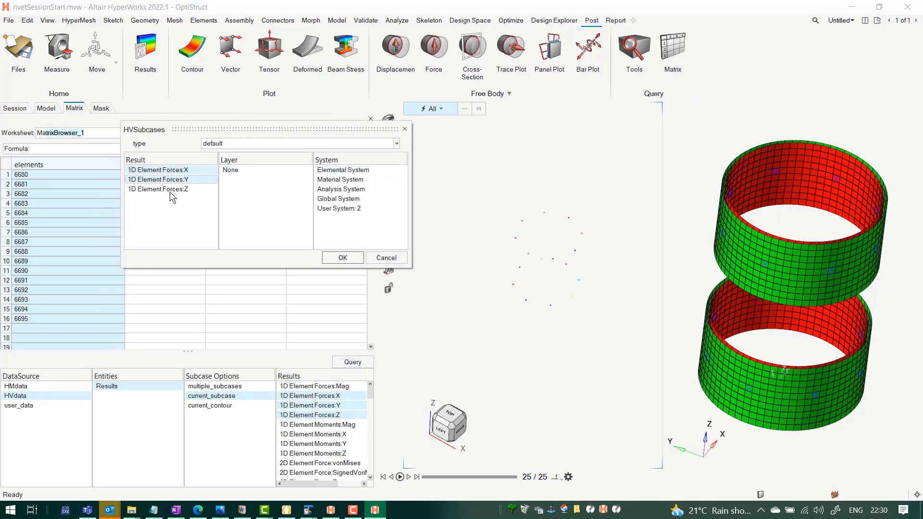
pyautogui.keyDown('ctrl'); pyautogui.click(170, 191); pyautogui.keyUp('ctrl')
pyautogui.click(235, 171)
pyautogui.click(343, 170)
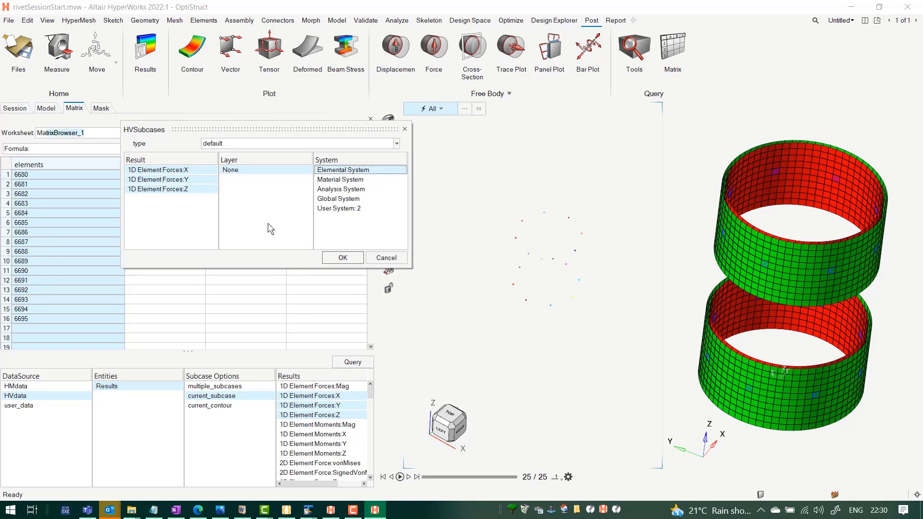
pyautogui.click(361, 258)
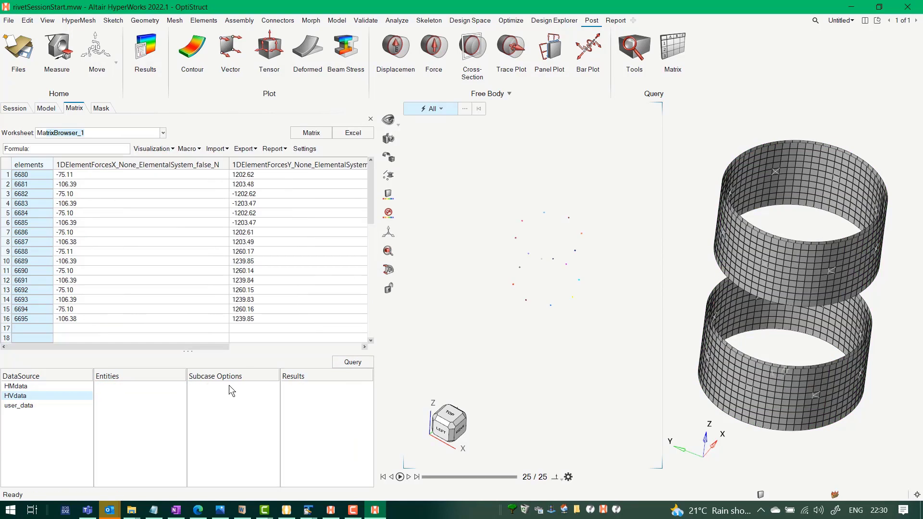
pyautogui.click(183, 347)
pyautogui.click(285, 348)
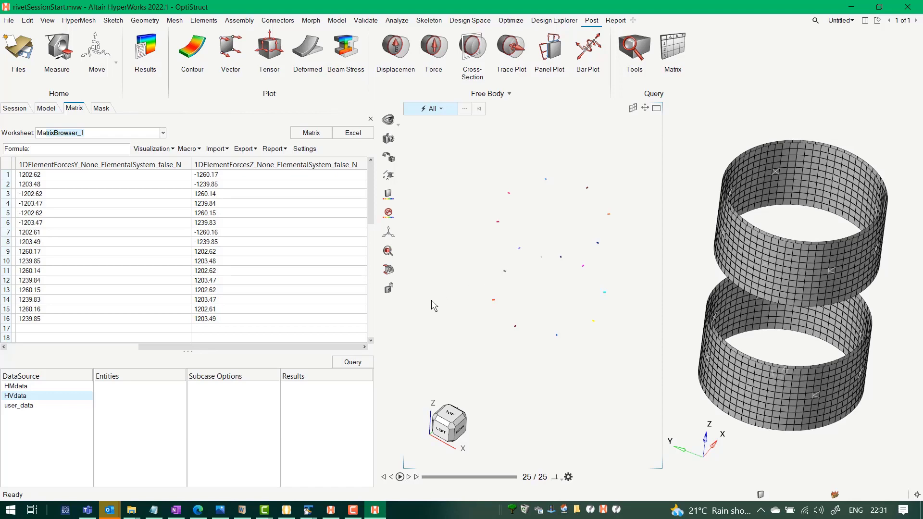
pyautogui.click(285, 512)
# Step: Review the HSBfastenerSizing function's force arguments and Fs and Rz calculation lines in aeroLIB.oml
pyautogui.scroll(-13, 469, 299)
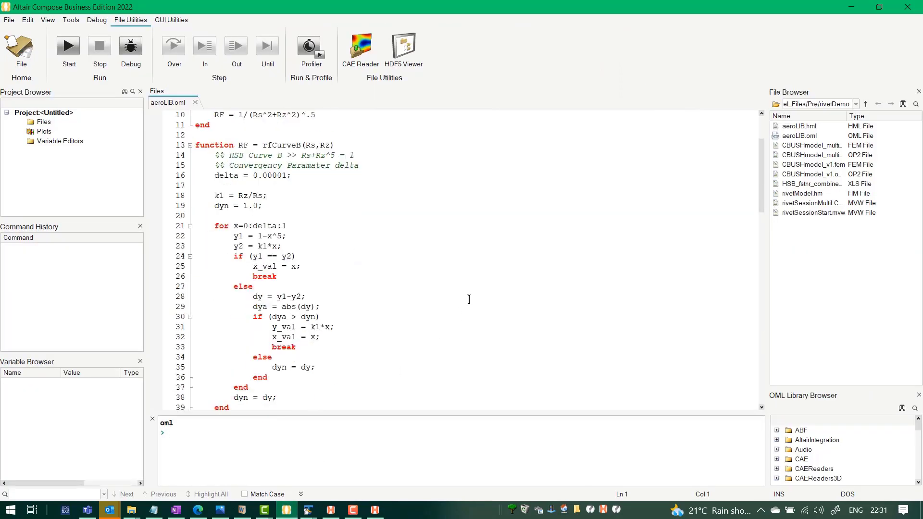
pyautogui.scroll(-15, 661, 271)
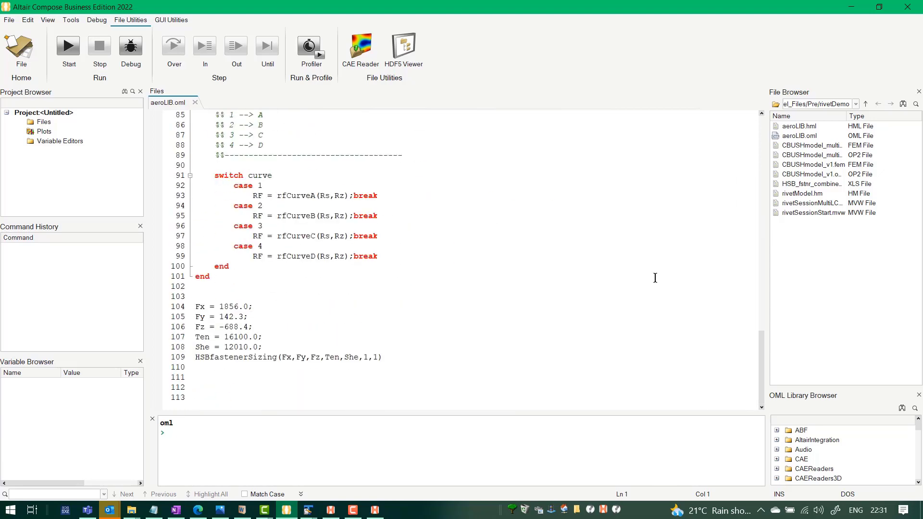
pyautogui.scroll(6, 654, 278)
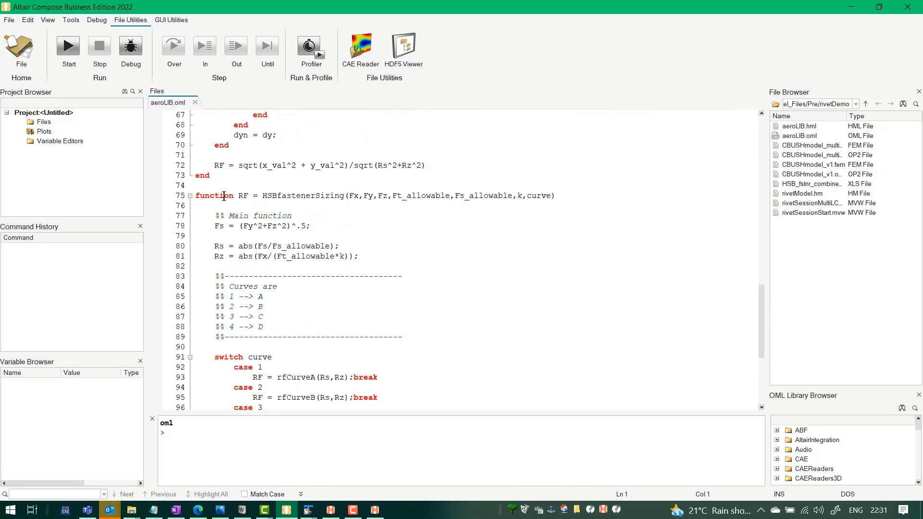
pyautogui.click(266, 199)
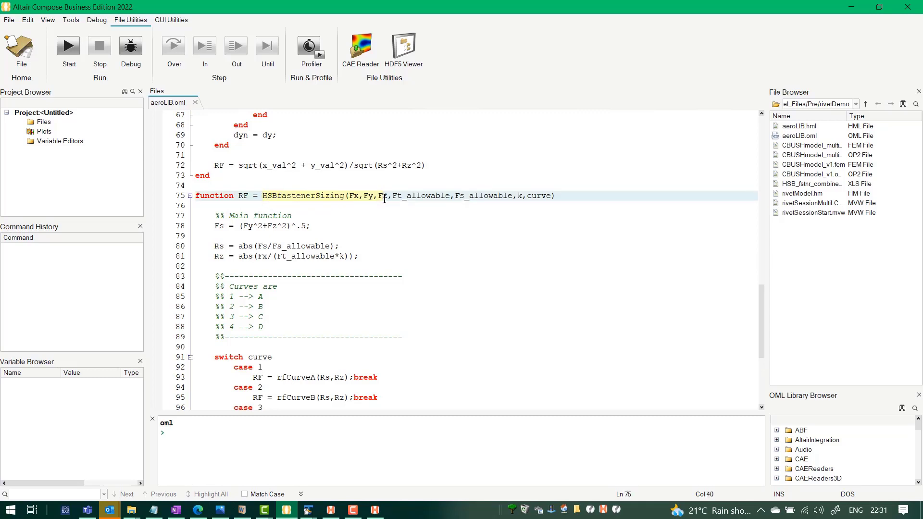
pyautogui.click(387, 244)
pyautogui.moveTo(348, 197); pyautogui.dragTo(430, 196)
pyautogui.click(551, 195)
pyautogui.scroll(-1, 307, 290)
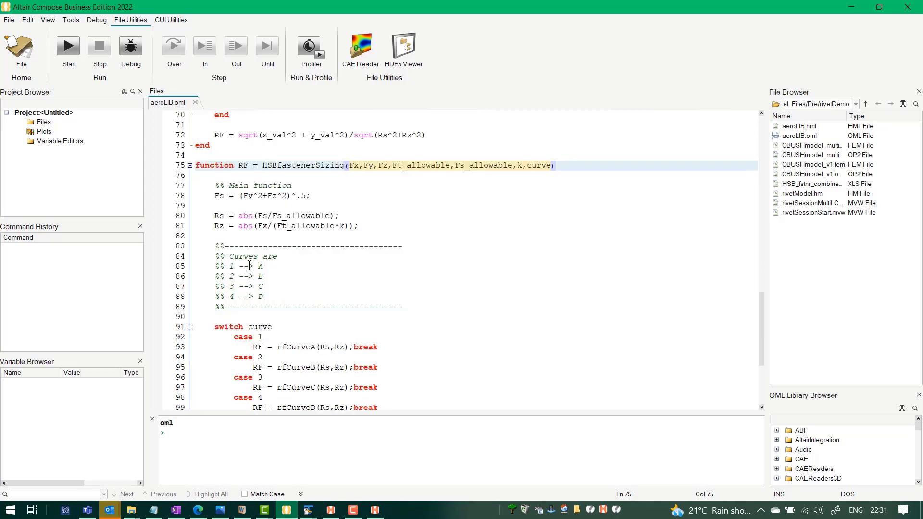
pyautogui.click(443, 226)
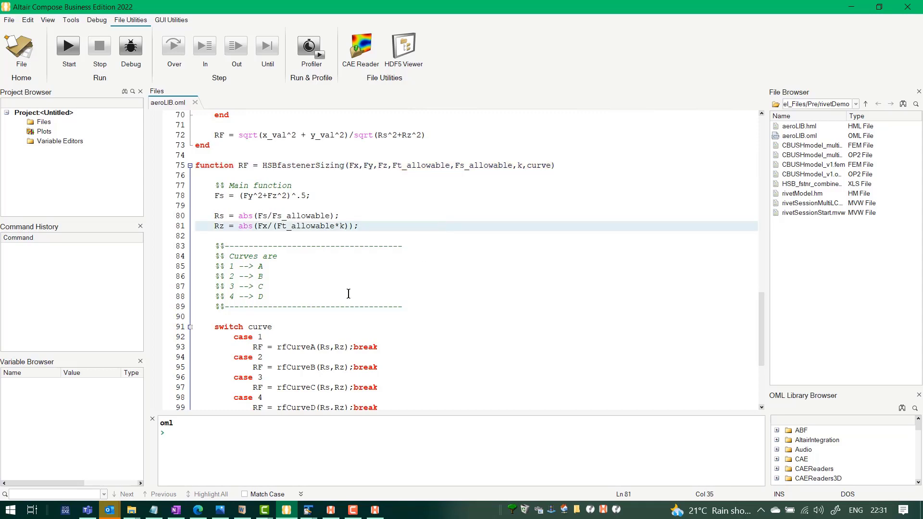
pyautogui.scroll(-3, 348, 294)
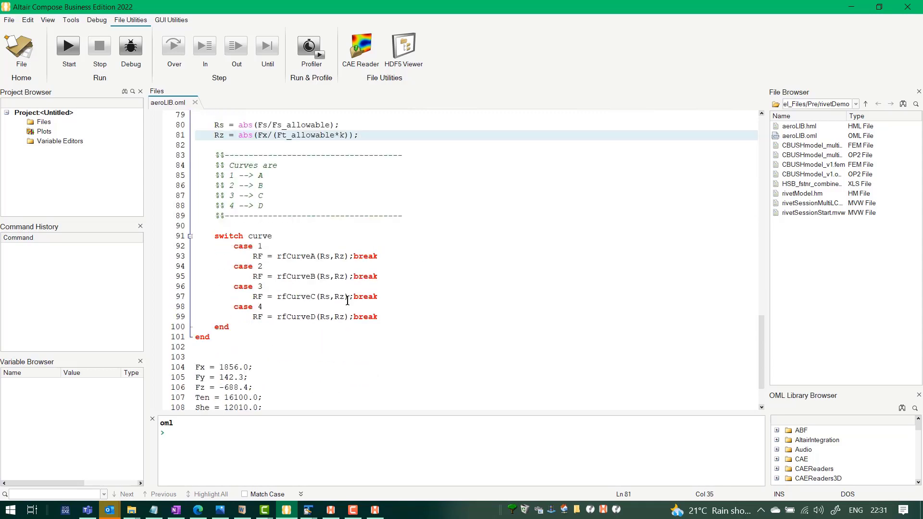
pyautogui.scroll(4, 347, 301)
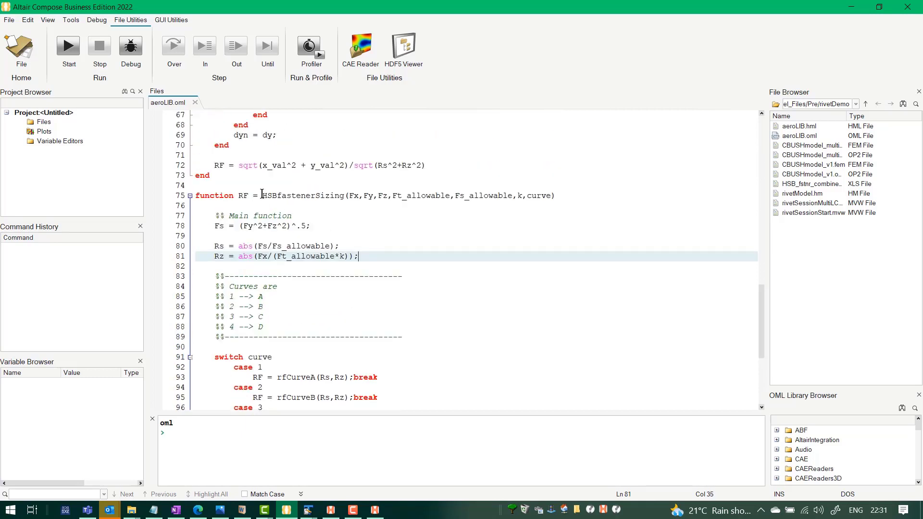
# Step: Confirm HSBfastenerSizing is listed under Registered Functions, cancel, and return to HyperWorks
pyautogui.click(262, 195)
pyautogui.moveTo(268, 196); pyautogui.dragTo(344, 196)
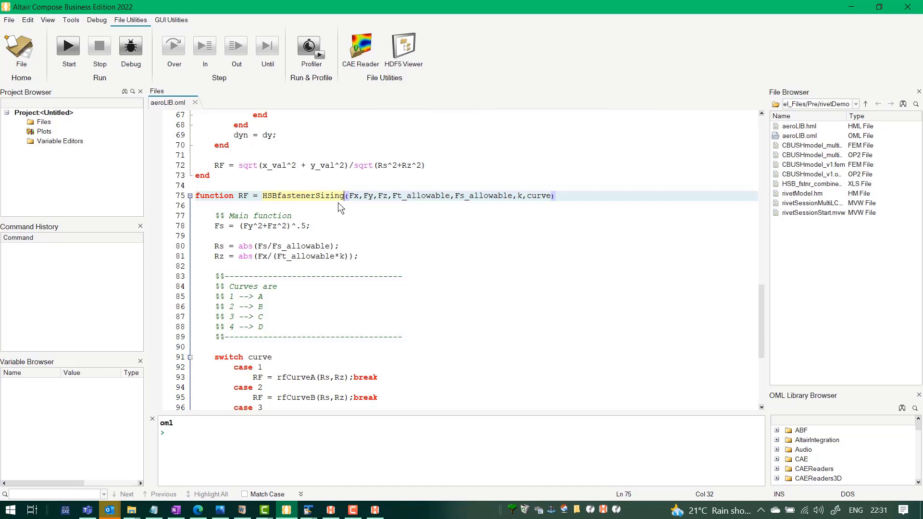
pyautogui.rightClick(311, 195)
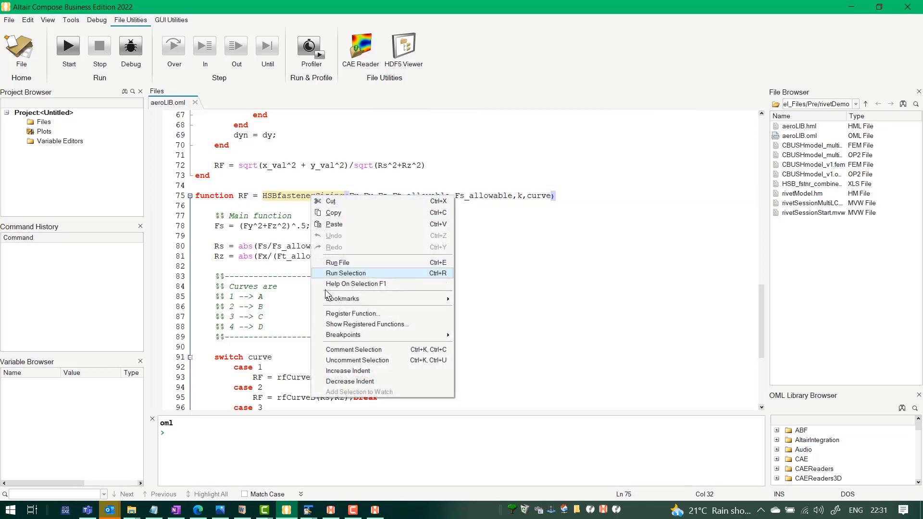
pyautogui.click(330, 314)
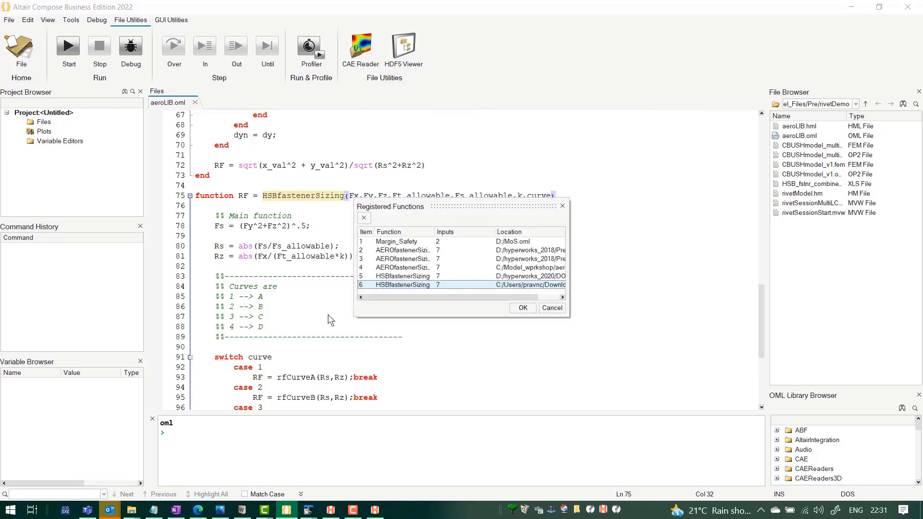
pyautogui.click(553, 310)
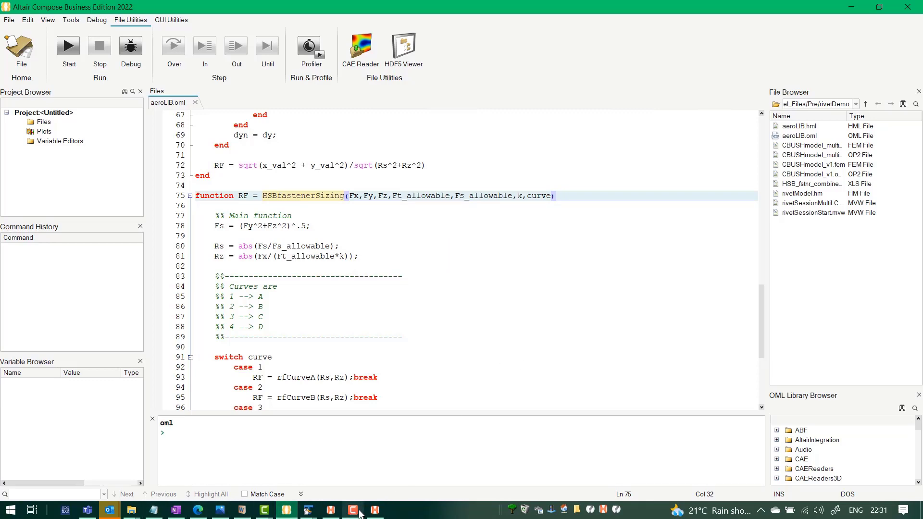
pyautogui.click(374, 511)
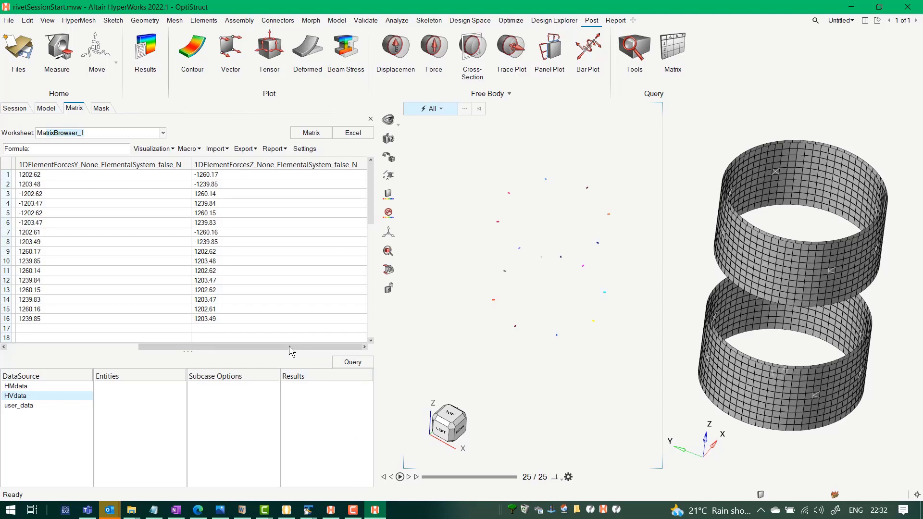
# Step: Create a double user_data column labelled Ft_allowable with value 16100
pyautogui.moveTo(289, 347); pyautogui.dragTo(322, 352)
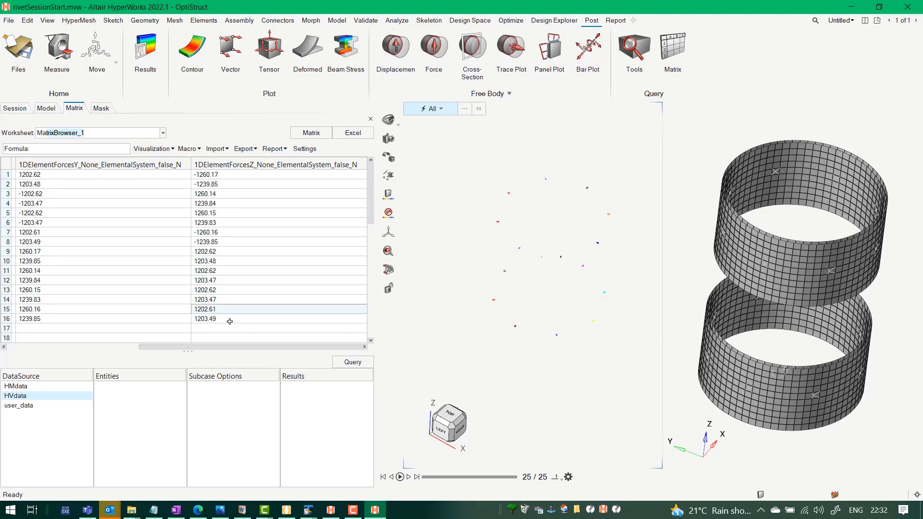
pyautogui.click(34, 408)
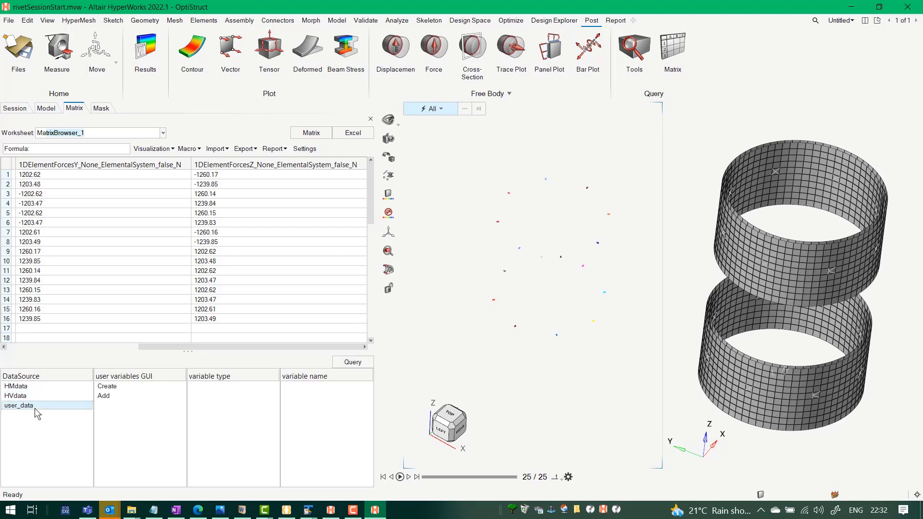
pyautogui.click(107, 387)
pyautogui.click(217, 396)
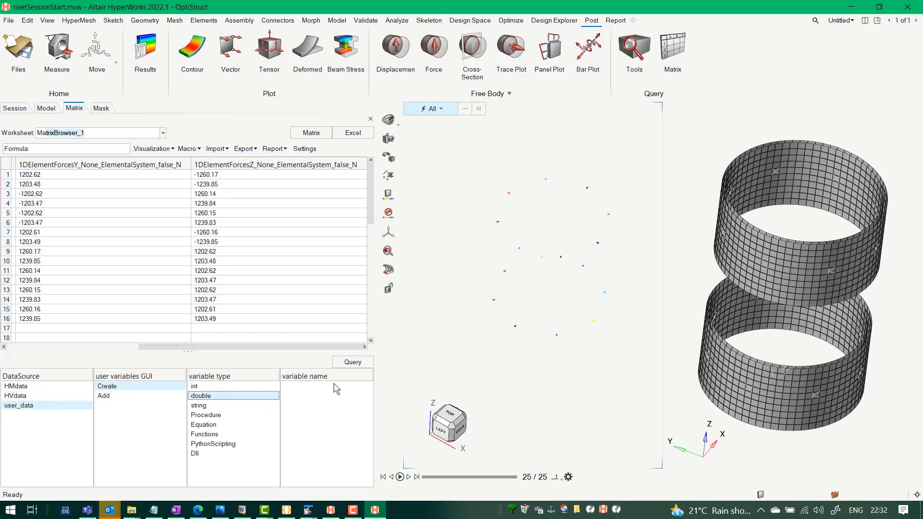
pyautogui.click(352, 365)
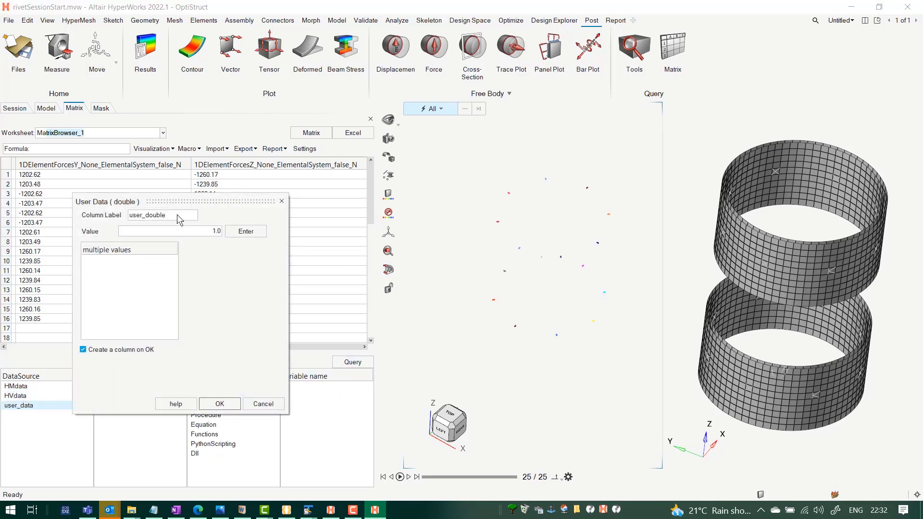
pyautogui.click(177, 214)
pyautogui.write('Ft_allowable')
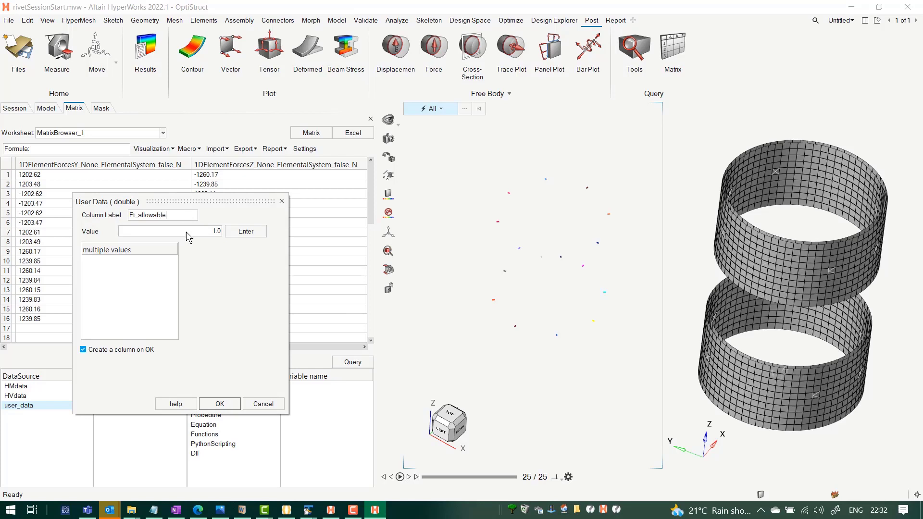
pyautogui.doubleClick(189, 232)
pyautogui.write('16100')
pyautogui.click(235, 232)
pyautogui.click(221, 406)
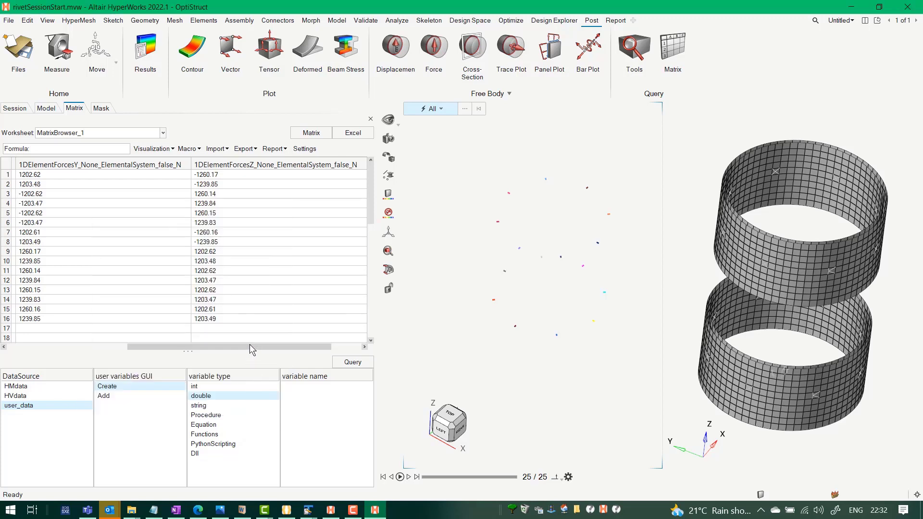
pyautogui.moveTo(249, 344); pyautogui.dragTo(307, 345)
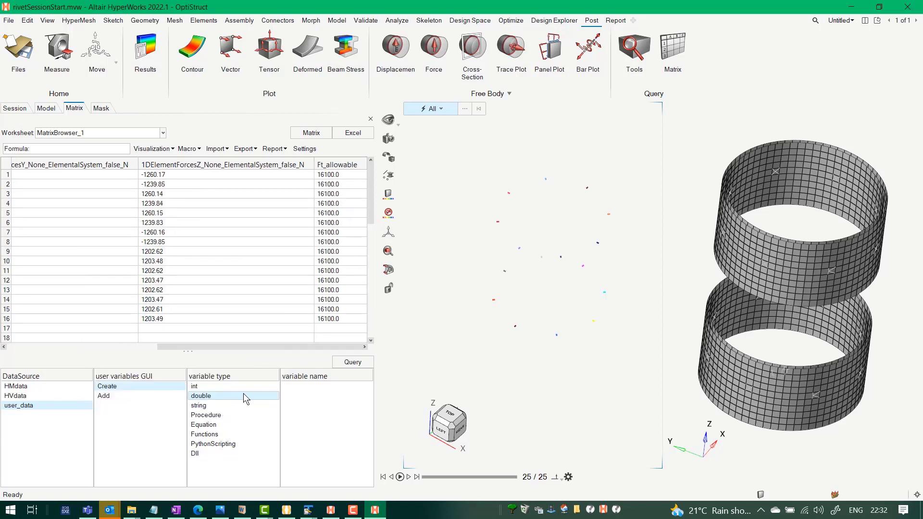
# Step: Create a double column Fs_allowable with value 12100
pyautogui.click(353, 362)
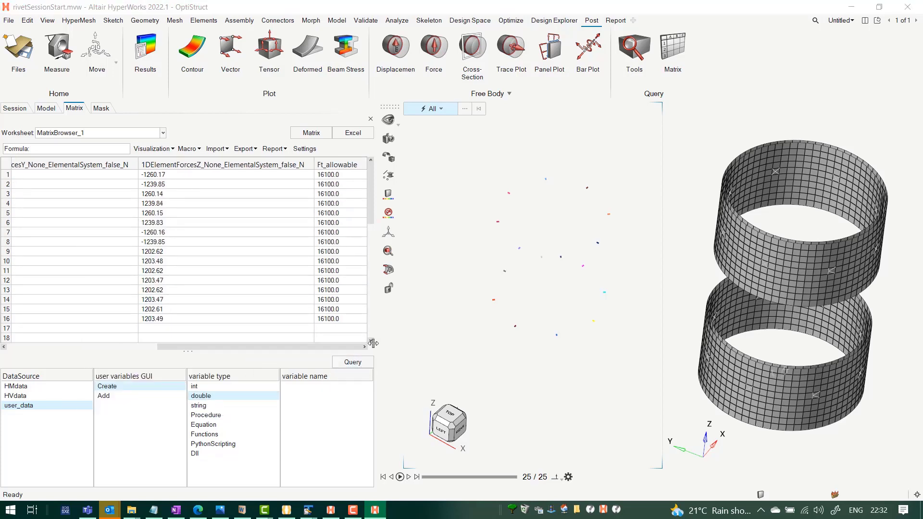
pyautogui.moveTo(186, 200); pyautogui.dragTo(447, 255)
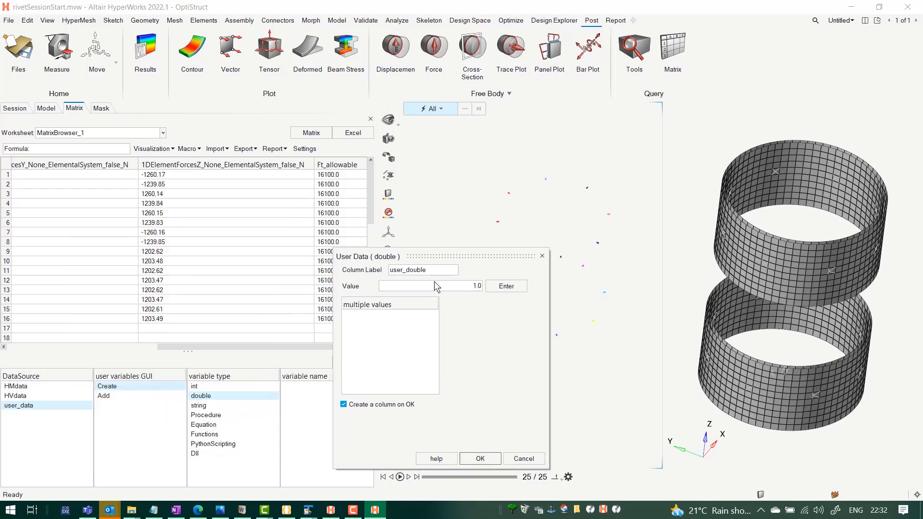
pyautogui.click(437, 273)
pyautogui.press('BackSpace')
pyautogui.press('BackSpace')
pyautogui.press('BackSpace')
pyautogui.press('BackSpace')
pyautogui.press('BackSpace')
pyautogui.press('BackSpace')
pyautogui.press('BackSpace')
pyautogui.press('BackSpace')
pyautogui.press('BackSpace')
pyautogui.press('BackSpace')
pyautogui.press('BackSpace')
pyautogui.write('-')
pyautogui.press('BackSpace')
pyautogui.write('Fs_allo')
pyautogui.click(509, 288)
pyautogui.click(480, 458)
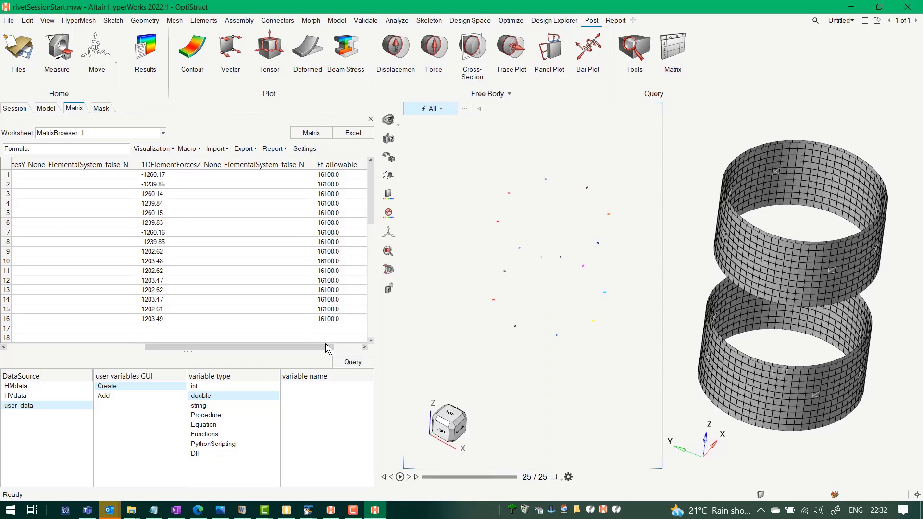
pyautogui.moveTo(317, 346); pyautogui.dragTo(345, 346)
# Step: Add integer columns K and Curve, each with value 1
pyautogui.click(208, 386)
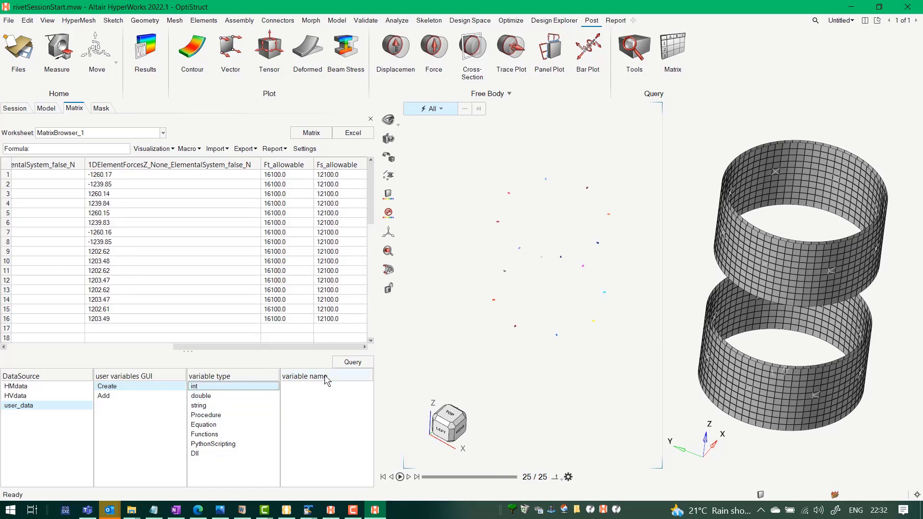
pyautogui.click(350, 364)
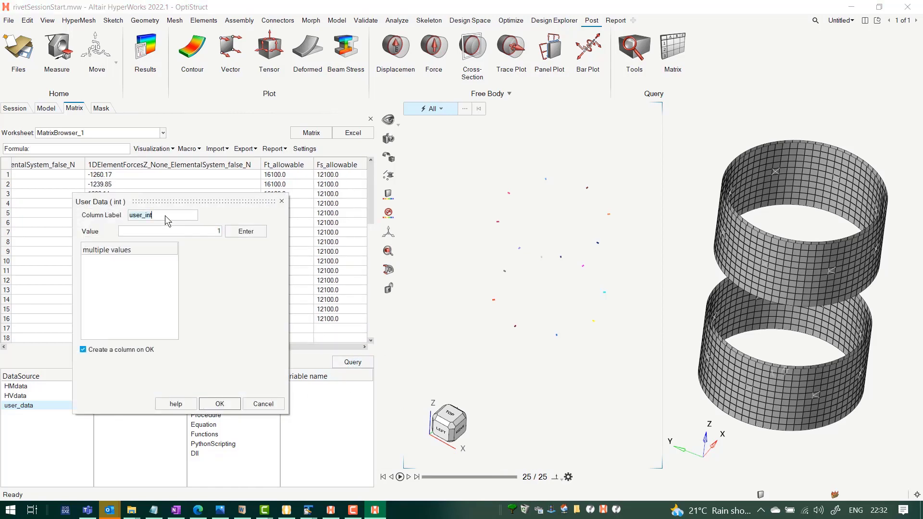
pyautogui.write('K')
pyautogui.click(245, 231)
pyautogui.click(223, 406)
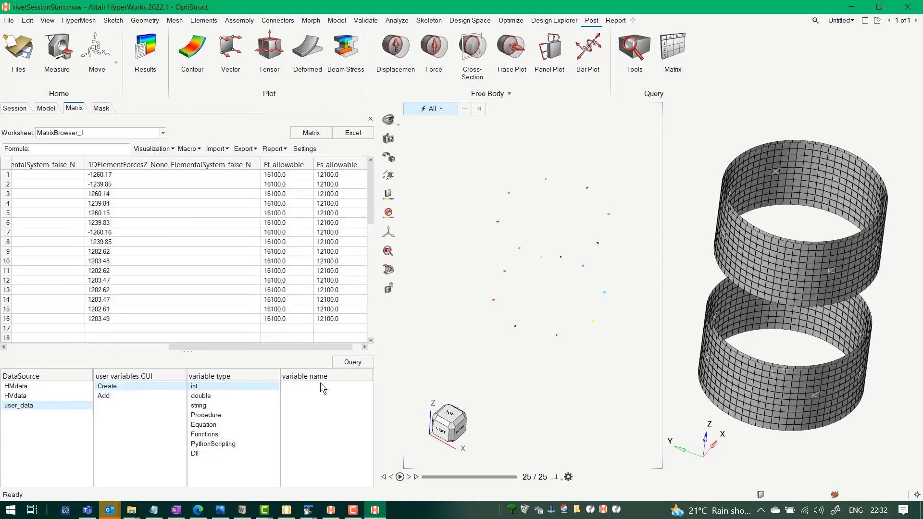
pyautogui.press('Return')
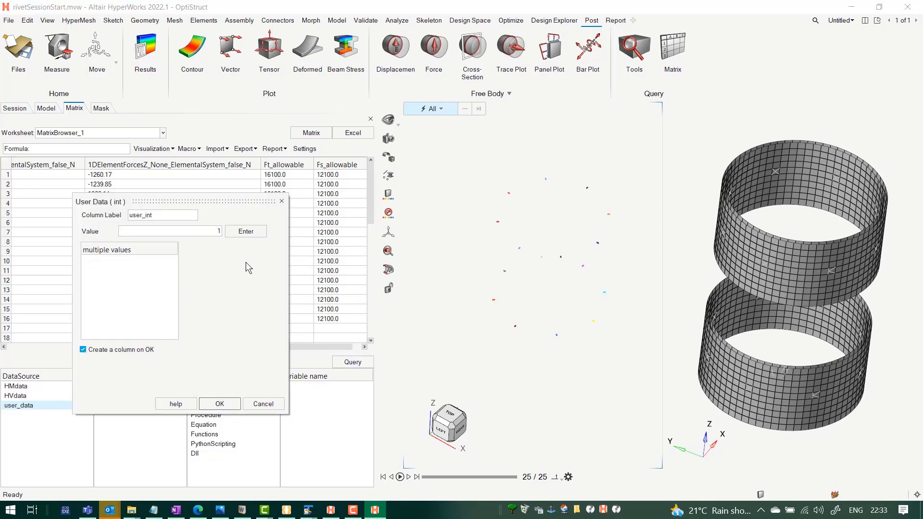
pyautogui.doubleClick(178, 217)
pyautogui.write('V=')
pyautogui.press('BackSpace')
pyautogui.press('BackSpace')
pyautogui.write('Curve')
pyautogui.click(226, 405)
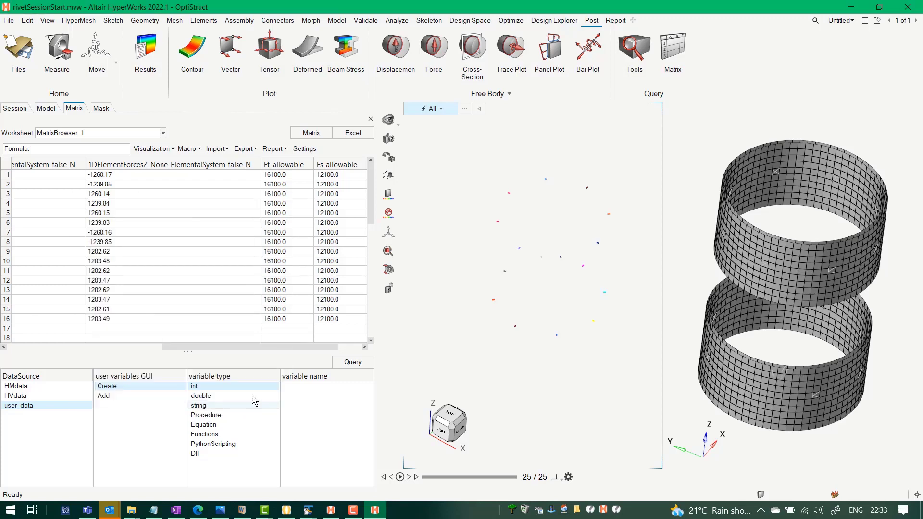
pyautogui.moveTo(278, 347); pyautogui.dragTo(302, 347)
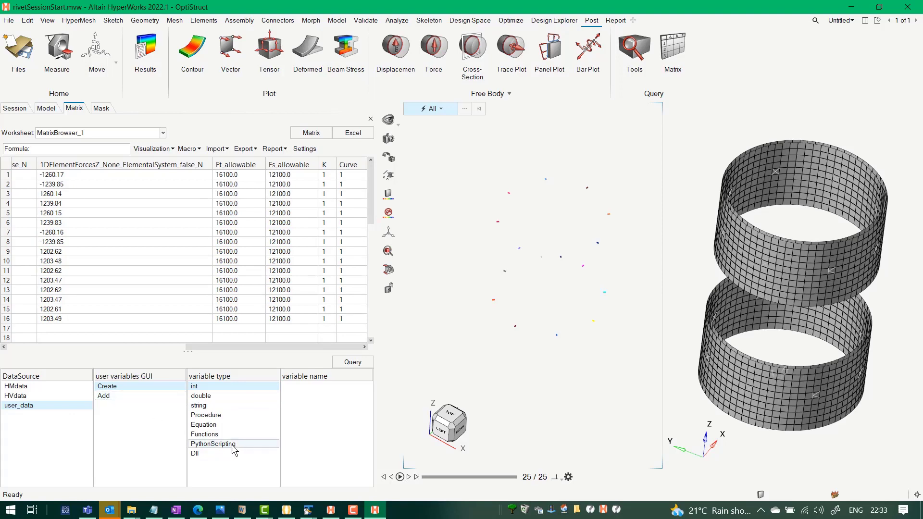
# Step: Create a function column applying HSBfastenerSizing to the force, Ft/Fs allowable, K and Curve columns
pyautogui.click(219, 435)
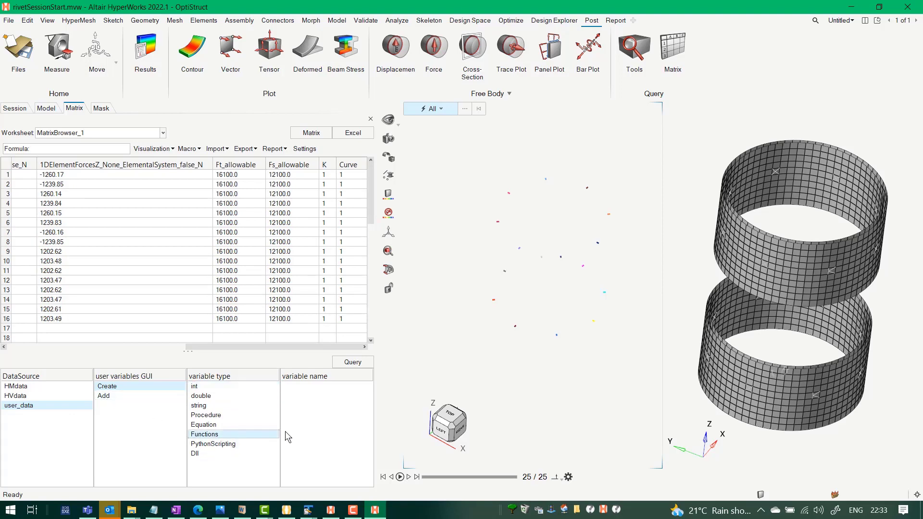
pyautogui.click(353, 363)
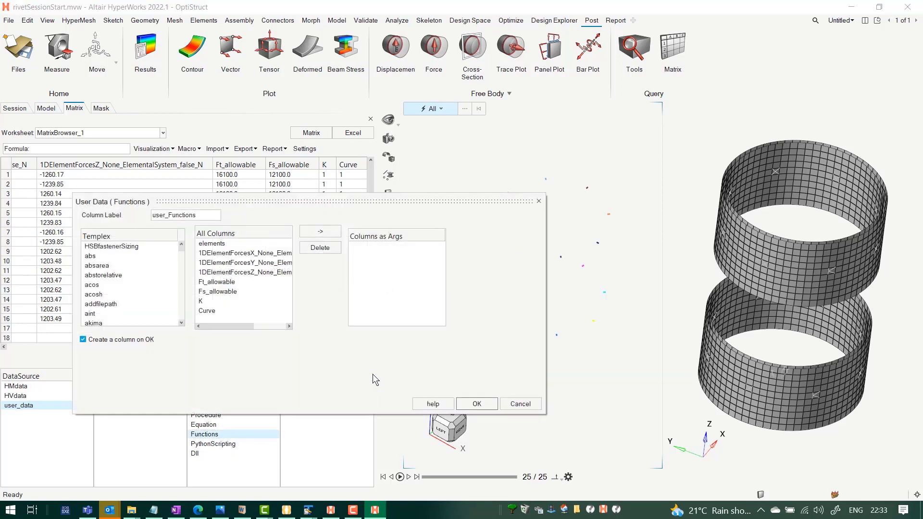
pyautogui.moveTo(280, 203); pyautogui.dragTo(383, 167)
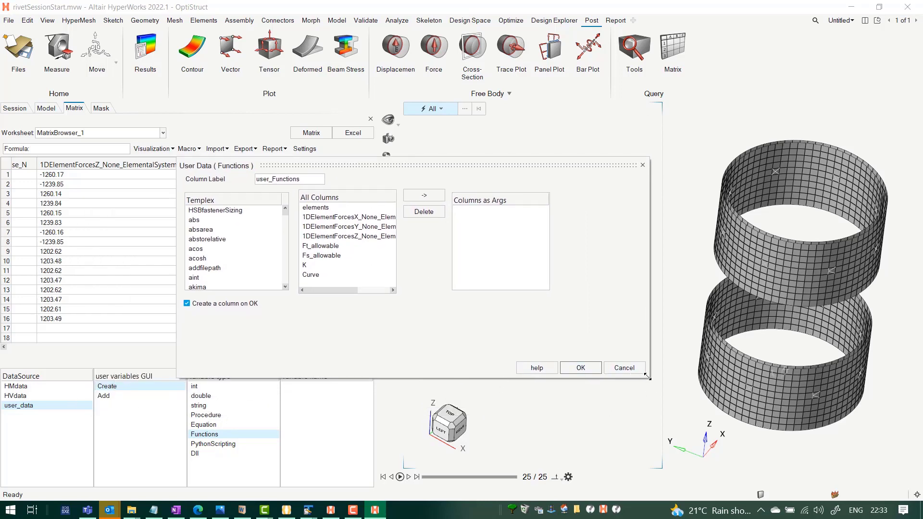
pyautogui.moveTo(647, 379); pyautogui.dragTo(635, 447)
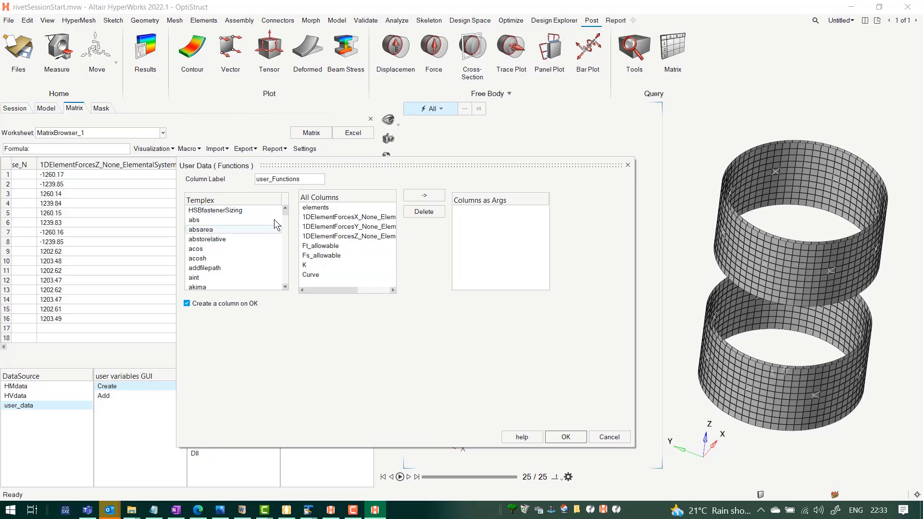
pyautogui.scroll(-10, 284, 215)
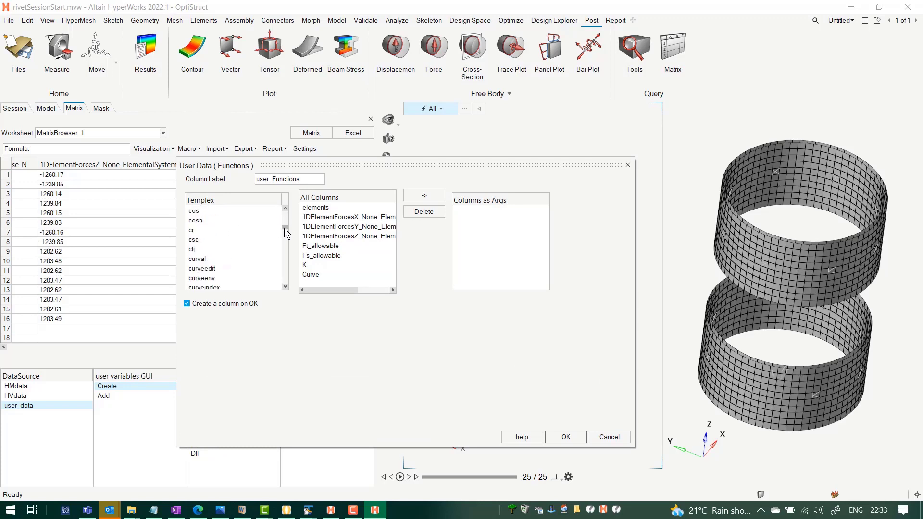
pyautogui.scroll(10, 284, 215)
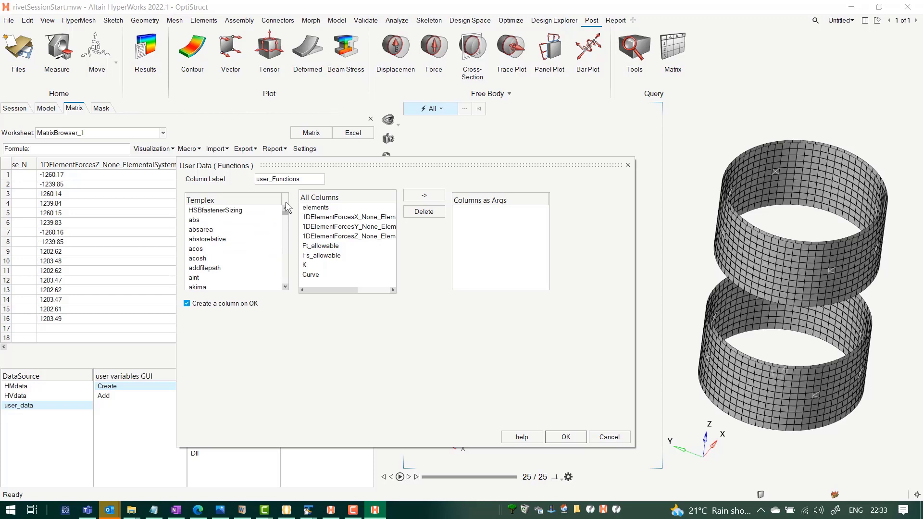
pyautogui.click(218, 214)
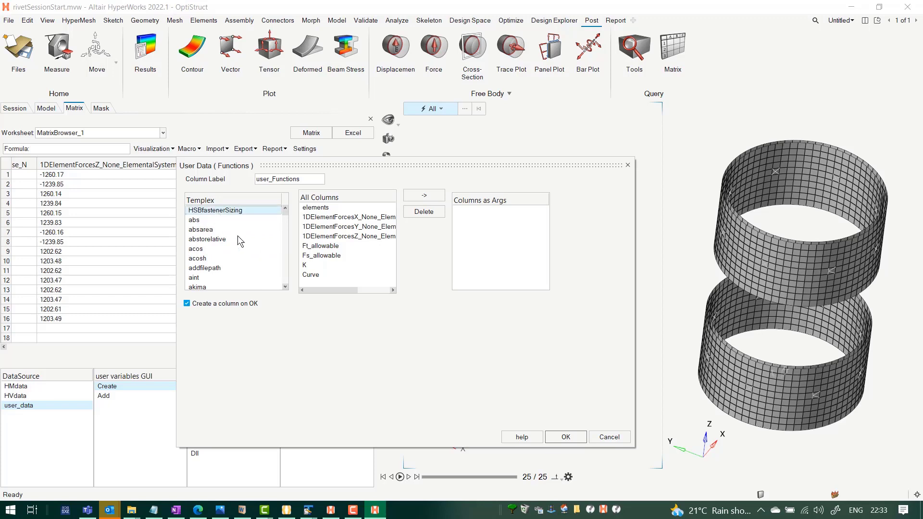
pyautogui.moveTo(313, 221); pyautogui.dragTo(314, 282)
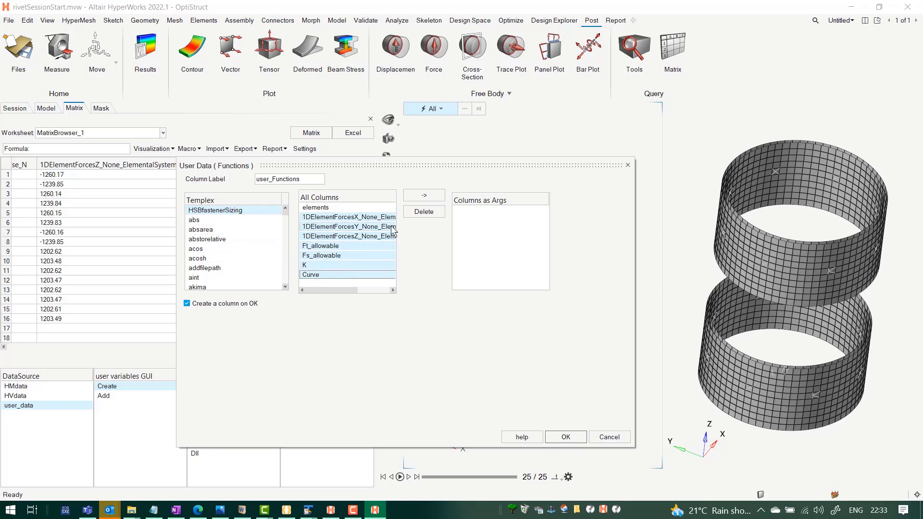
pyautogui.click(420, 196)
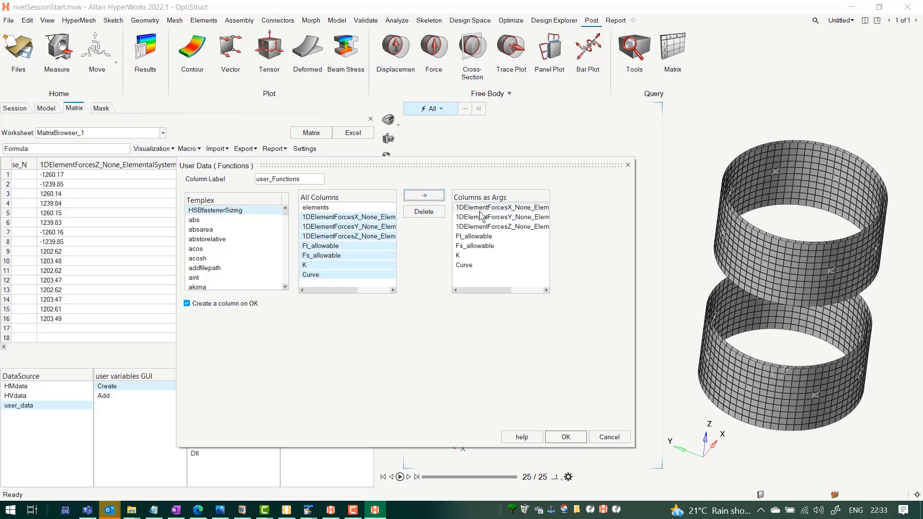
pyautogui.moveTo(480, 208); pyautogui.dragTo(474, 264)
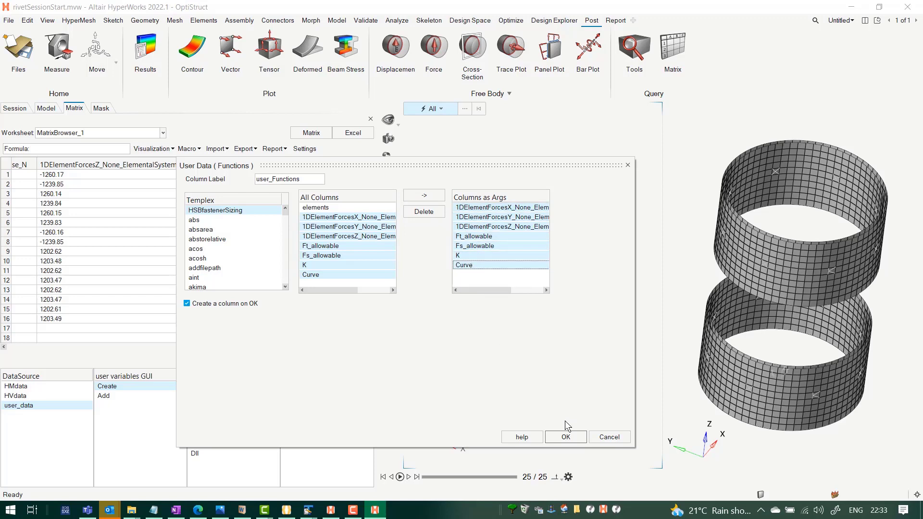
pyautogui.click(563, 439)
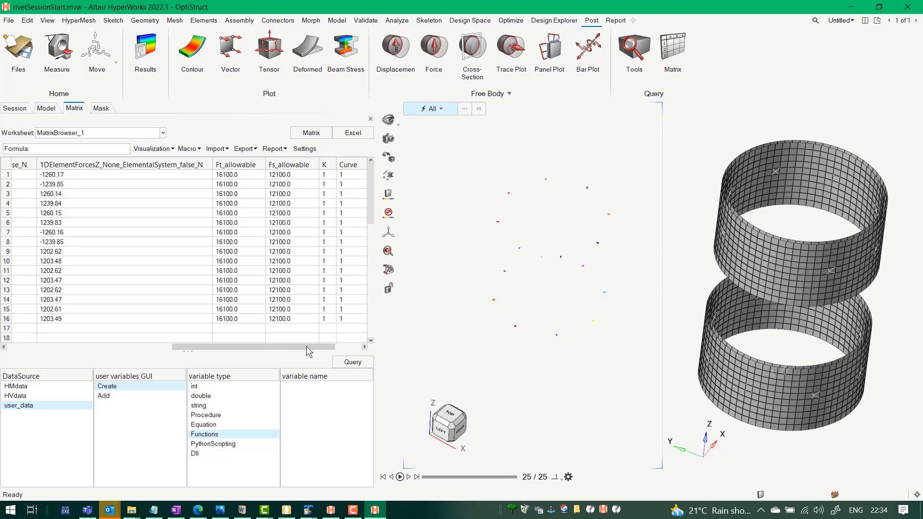
# Step: Save the matrix column-building steps as a macro named RF_calsulation
pyautogui.moveTo(307, 346); pyautogui.dragTo(349, 353)
pyautogui.click(265, 300)
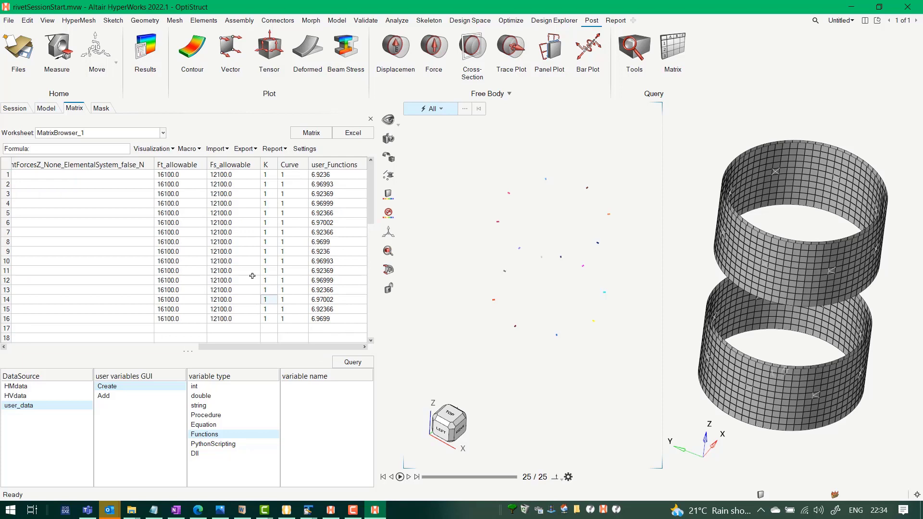
pyautogui.click(187, 149)
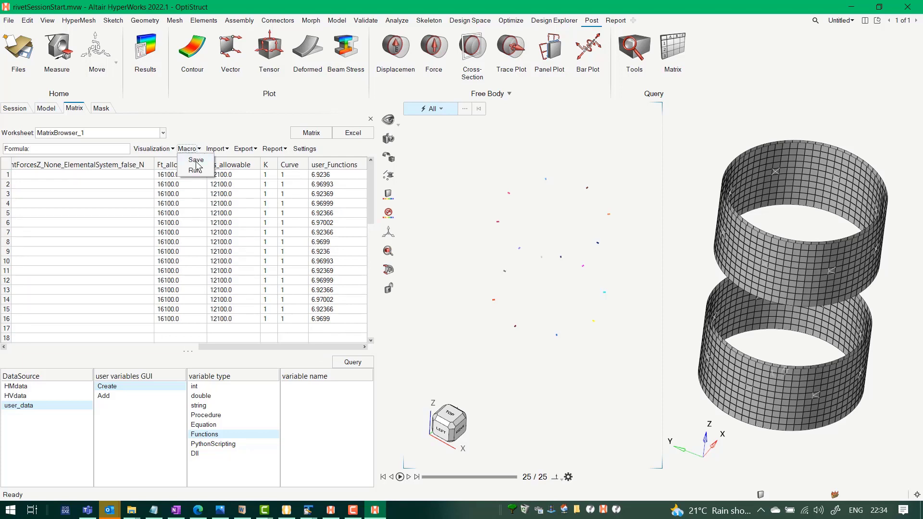
pyautogui.click(196, 159)
pyautogui.doubleClick(282, 192)
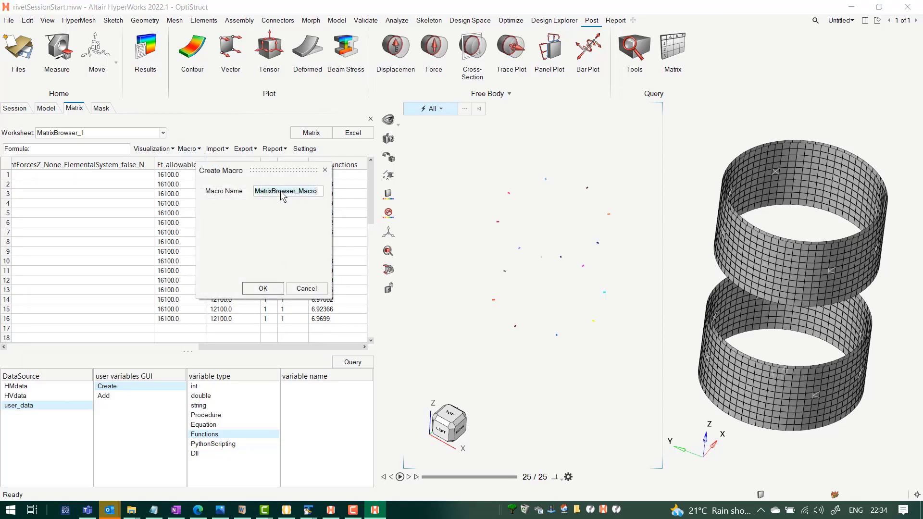
pyautogui.write('RF_calsulation')
pyautogui.click(263, 288)
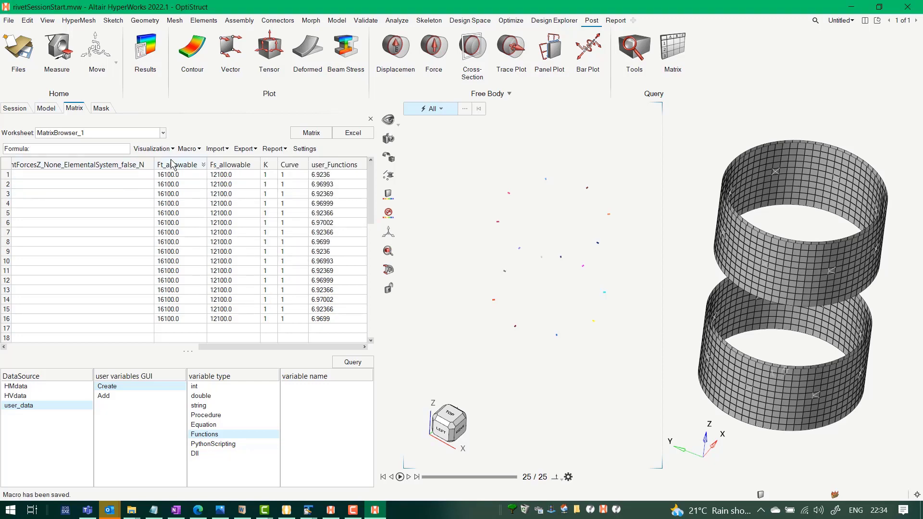
# Step: Cancel loading another model and start a new Matrix worksheet
pyautogui.click(8, 21)
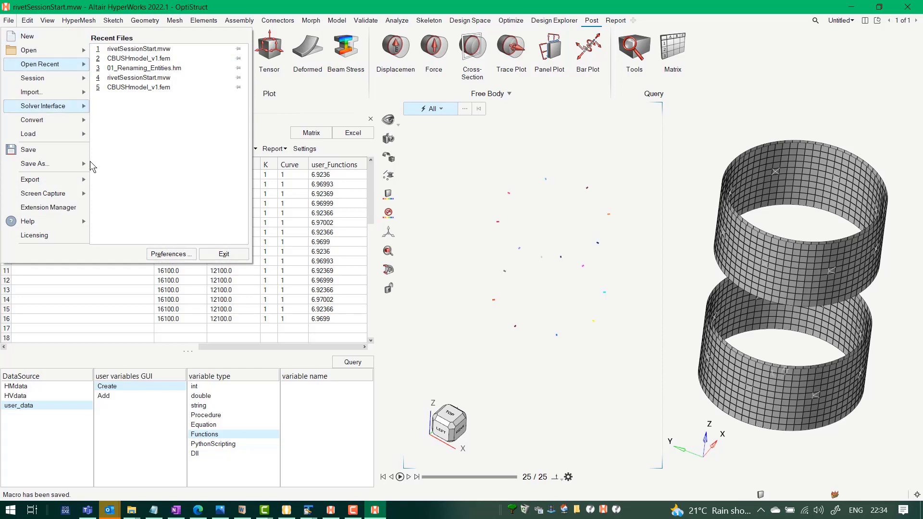
pyautogui.click(27, 36)
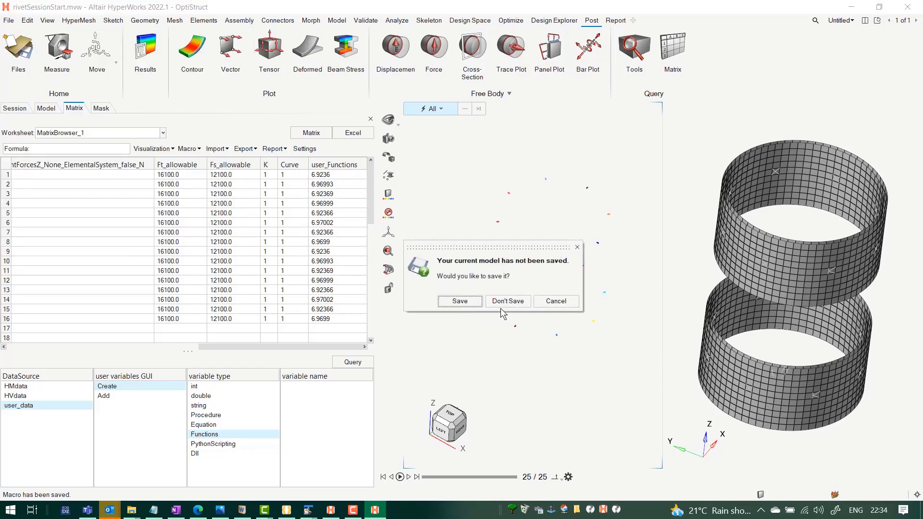
pyautogui.click(556, 302)
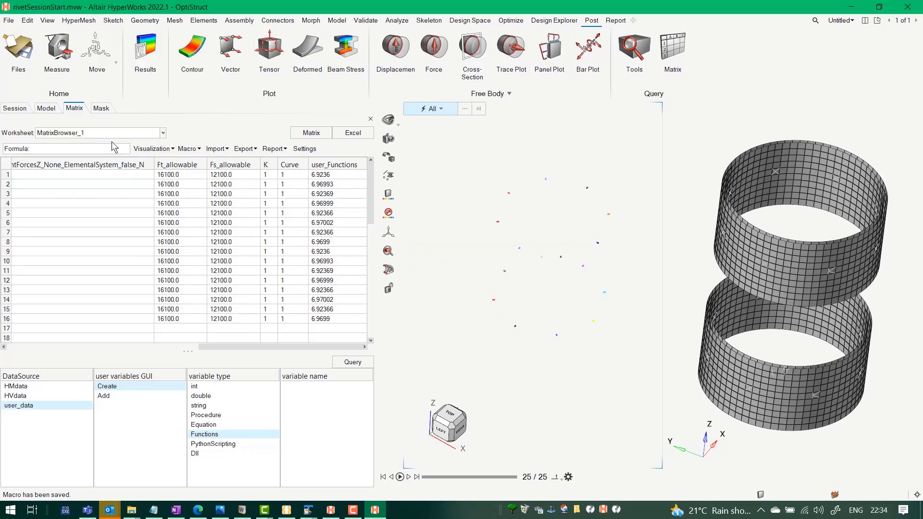
pyautogui.click(163, 134)
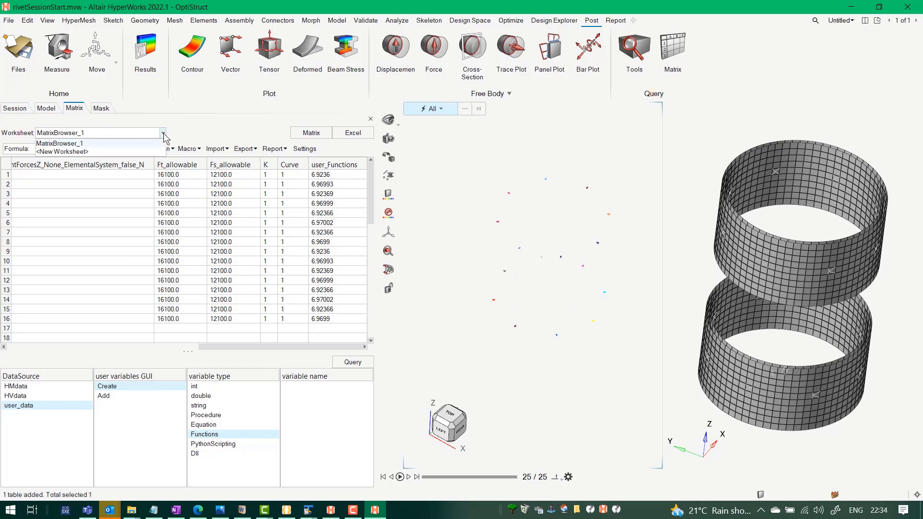
pyautogui.click(84, 152)
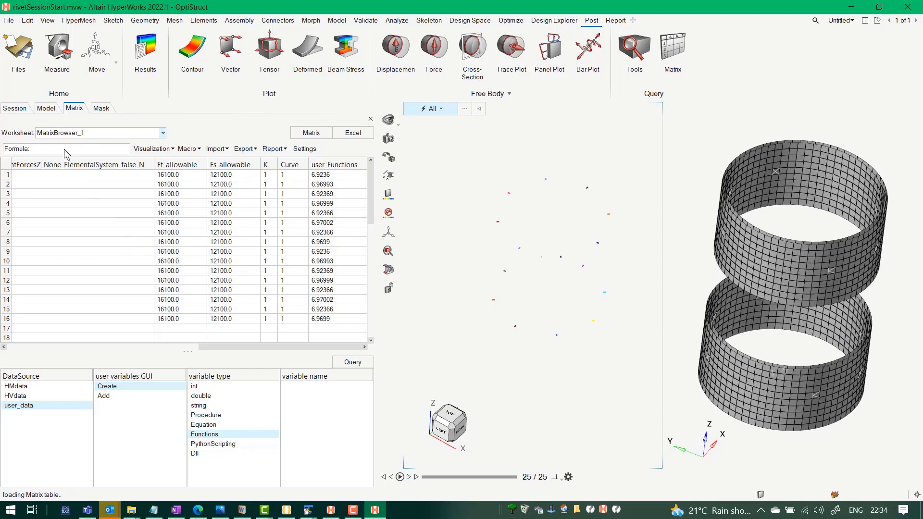
# Step: Delete the ungrouped table under Tables in the Model browser
pyautogui.click(46, 109)
pyautogui.click(5, 277)
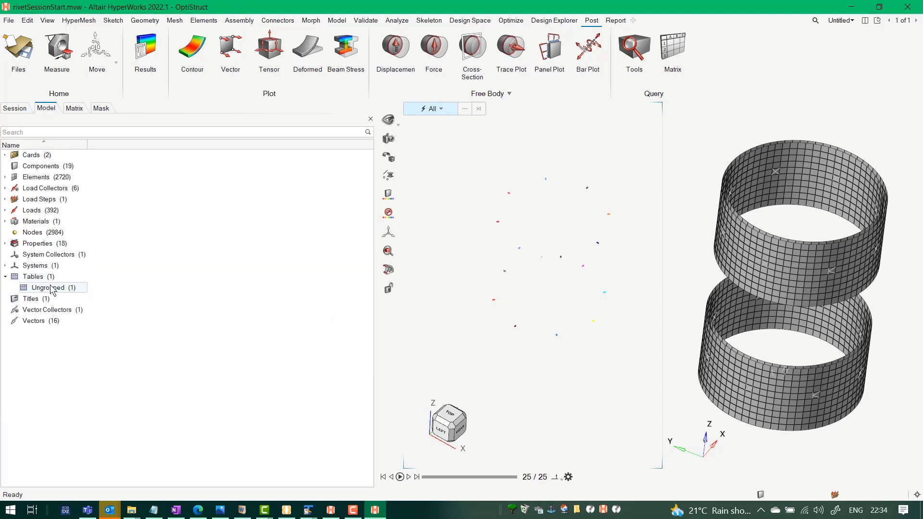
pyautogui.rightClick(60, 287)
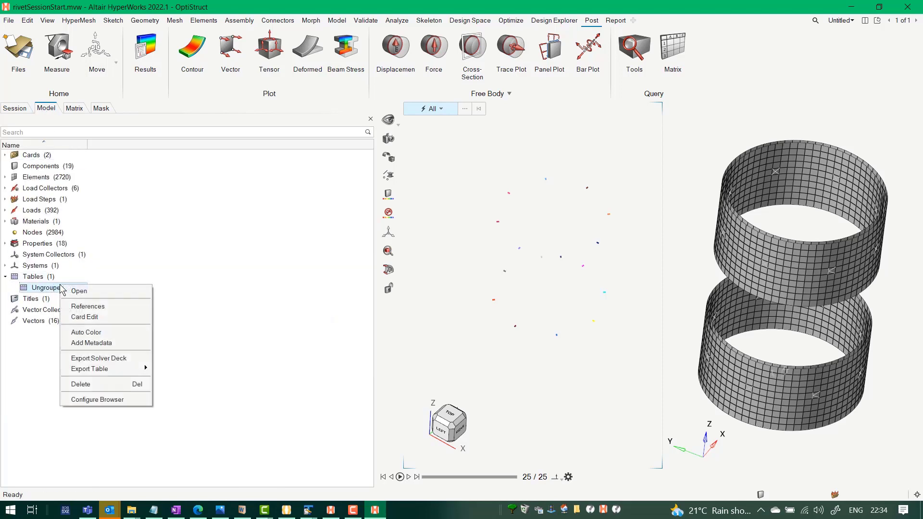
pyautogui.click(81, 385)
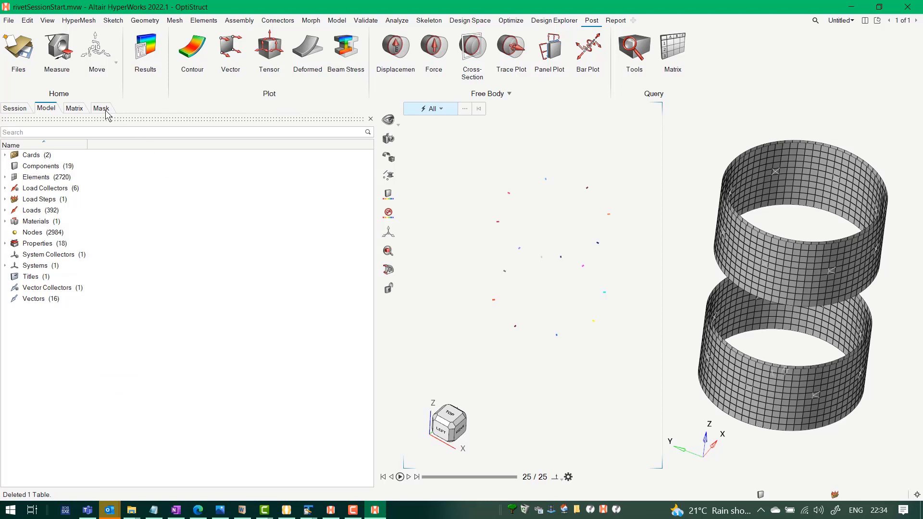
pyautogui.click(74, 108)
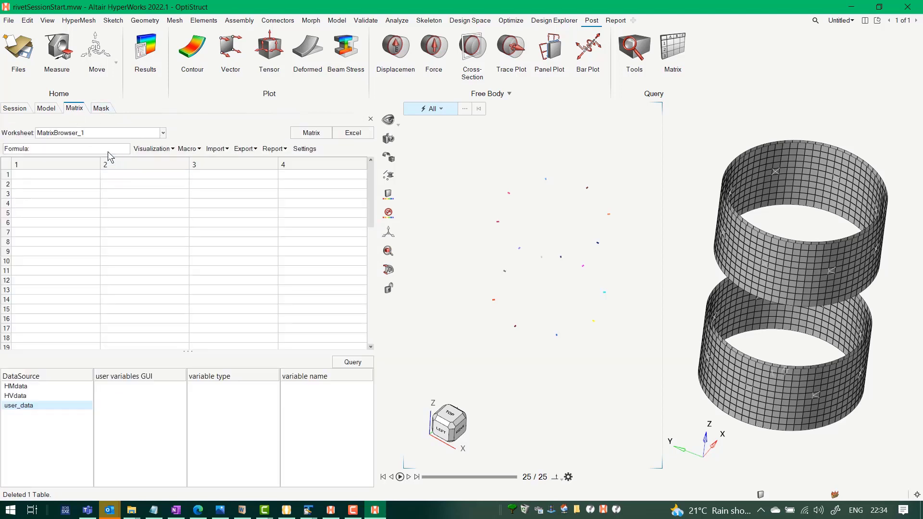
# Step: Run the saved RF_calsulation macro from the Macro menu
pyautogui.click(197, 149)
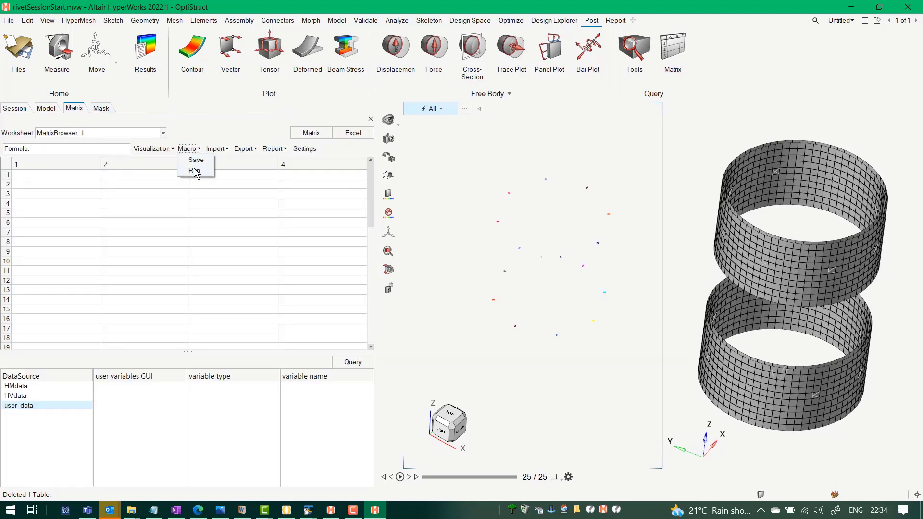
pyautogui.click(194, 171)
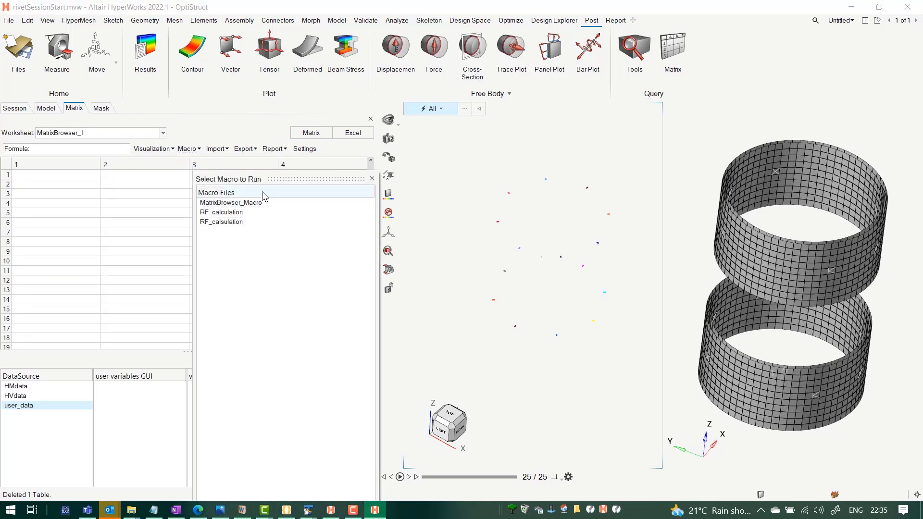
pyautogui.click(233, 223)
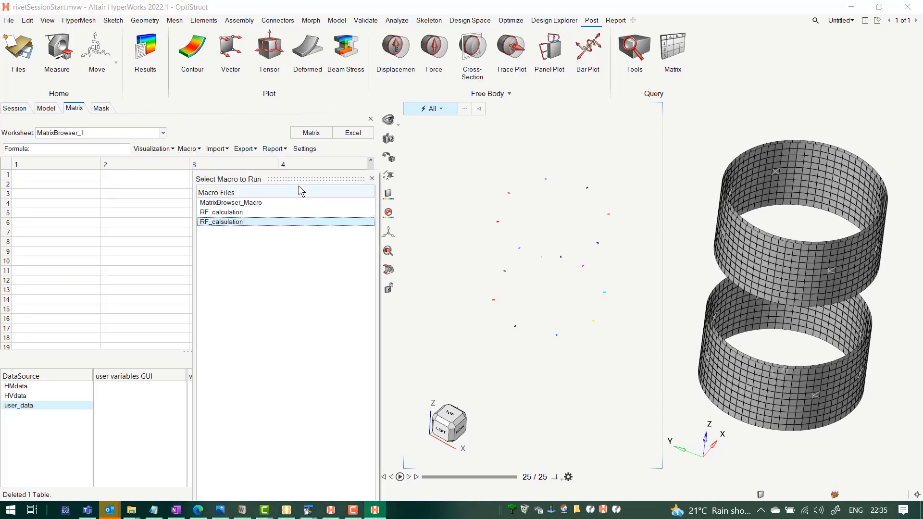
pyautogui.moveTo(299, 181); pyautogui.dragTo(218, 88)
pyautogui.click(232, 427)
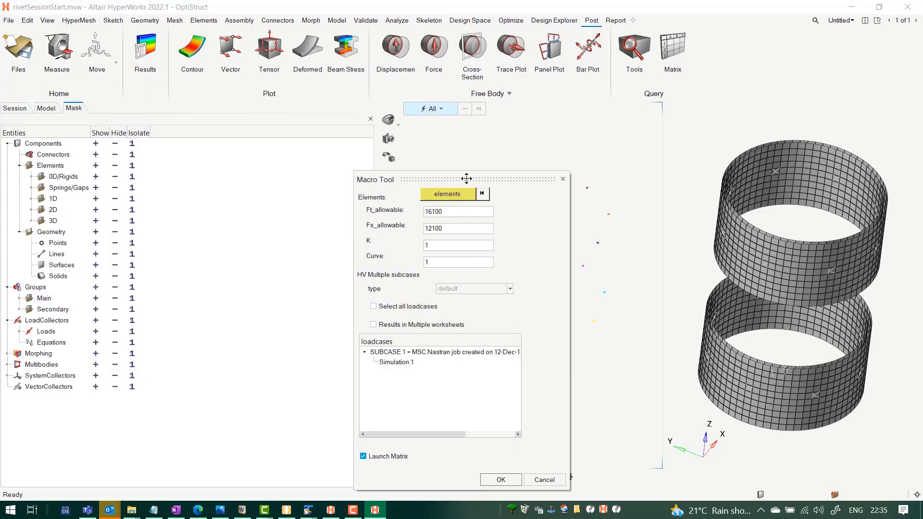
pyautogui.moveTo(468, 179); pyautogui.dragTo(270, 67)
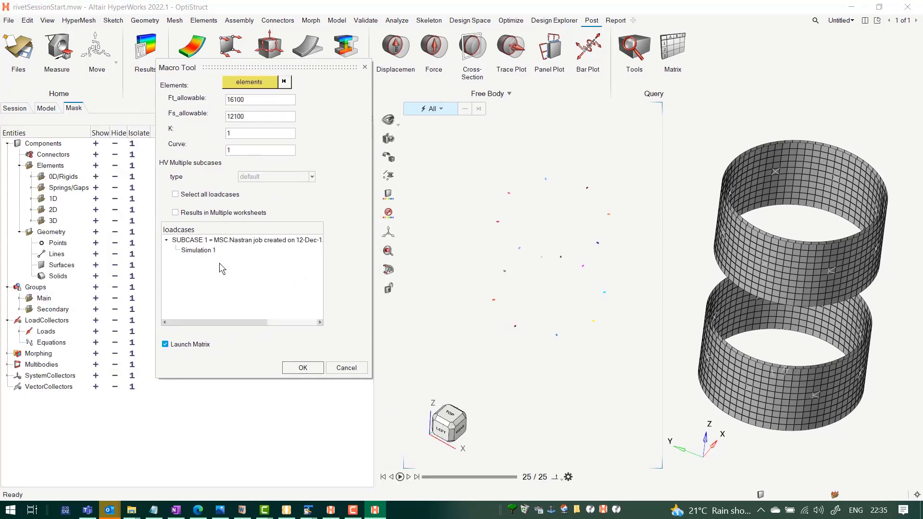
# Step: Box-select the 16 rivet elements and include all loadcases for the macro run
pyautogui.click(249, 82)
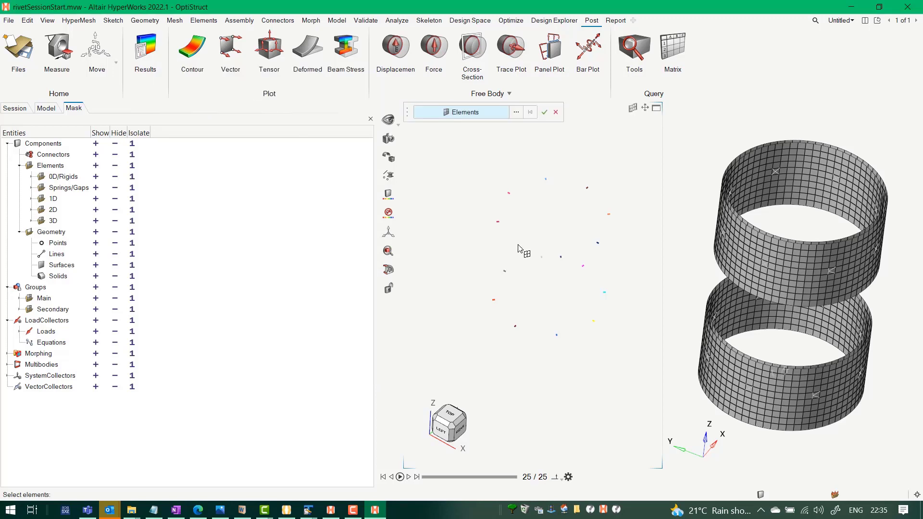
pyautogui.moveTo(456, 154); pyautogui.dragTo(653, 380)
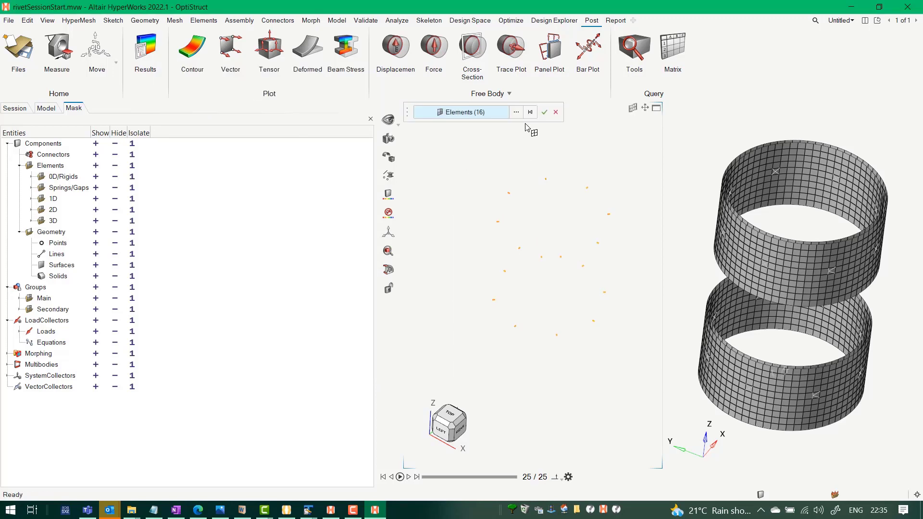
pyautogui.click(545, 112)
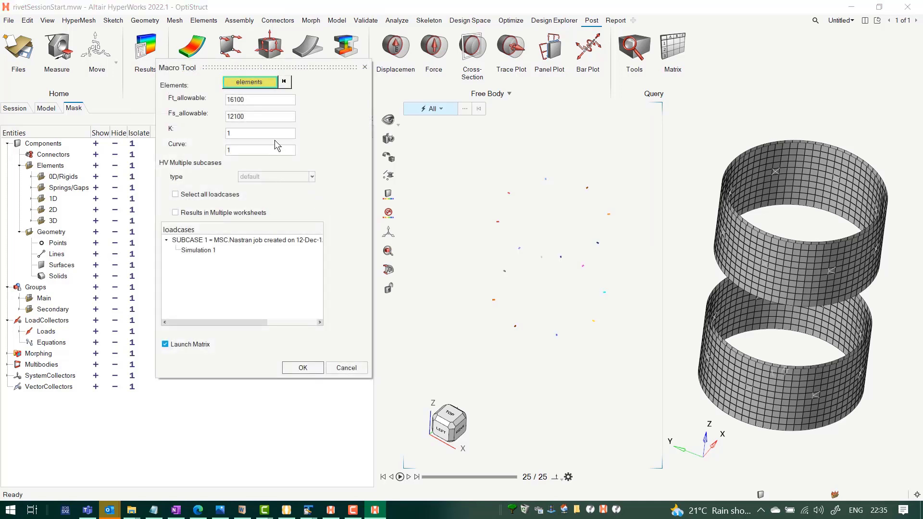
pyautogui.click(175, 195)
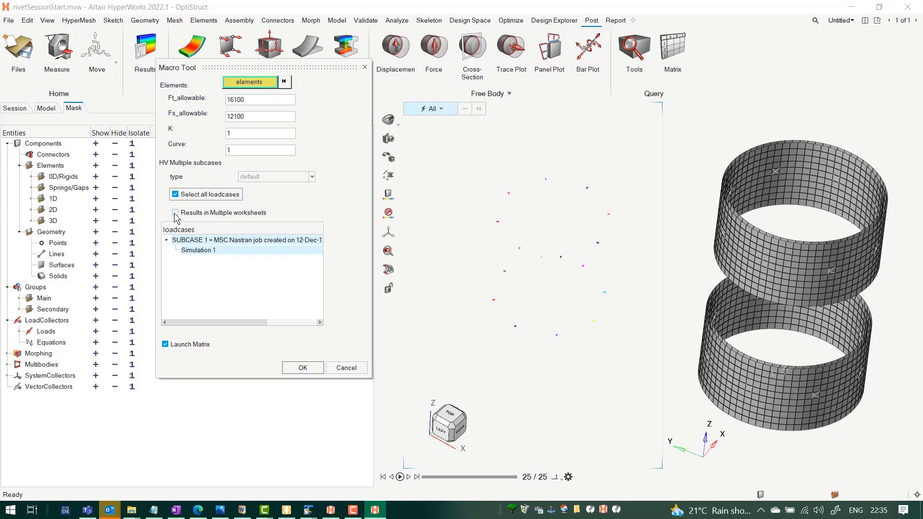
pyautogui.click(300, 368)
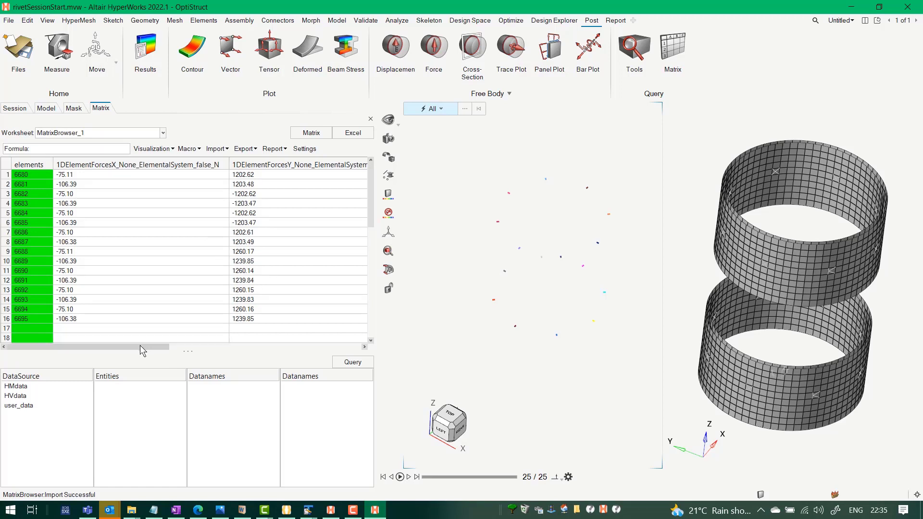
# Step: Scroll the worksheet right to show Ft_allowable 16100.0, Fs_allowable 12100.0, K, Curve and user_Functions
pyautogui.moveTo(140, 346); pyautogui.dragTo(233, 344)
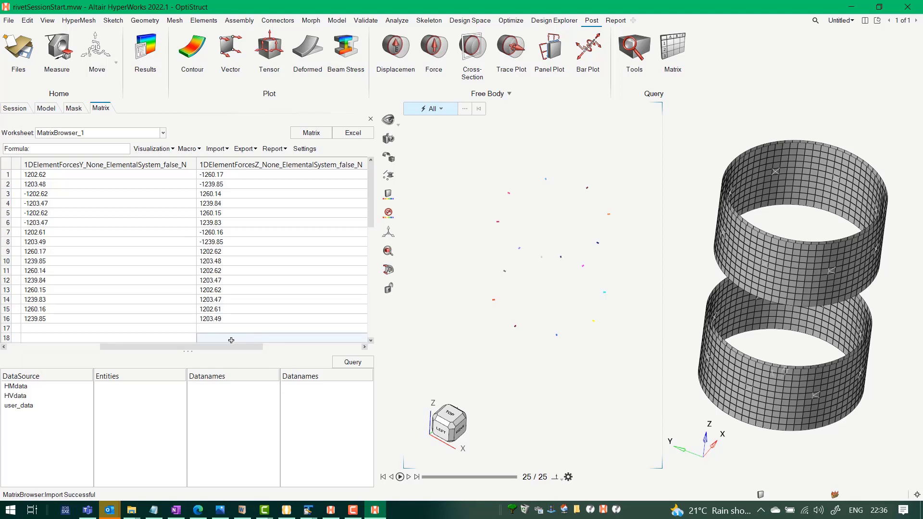
pyautogui.moveTo(228, 348); pyautogui.dragTo(335, 348)
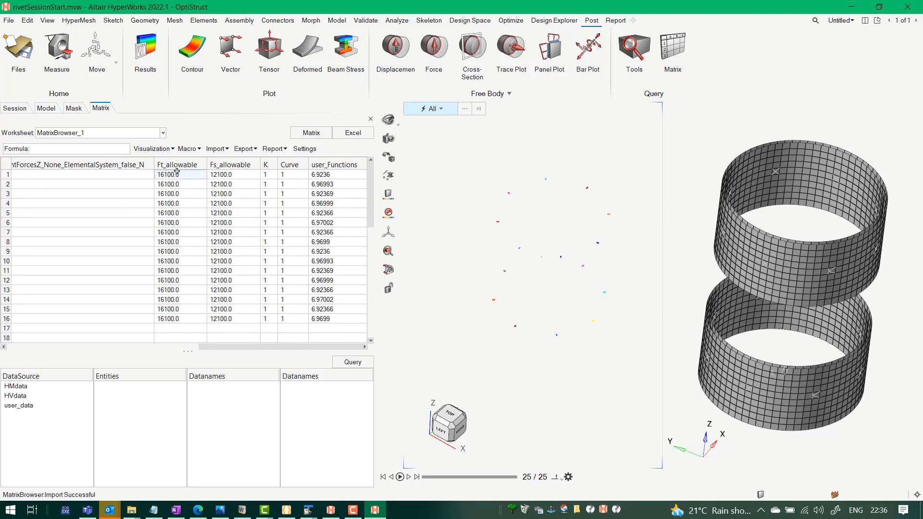
# Step: Contour the user_Functions column on the rivets, using elements as the entity column
pyautogui.click(173, 150)
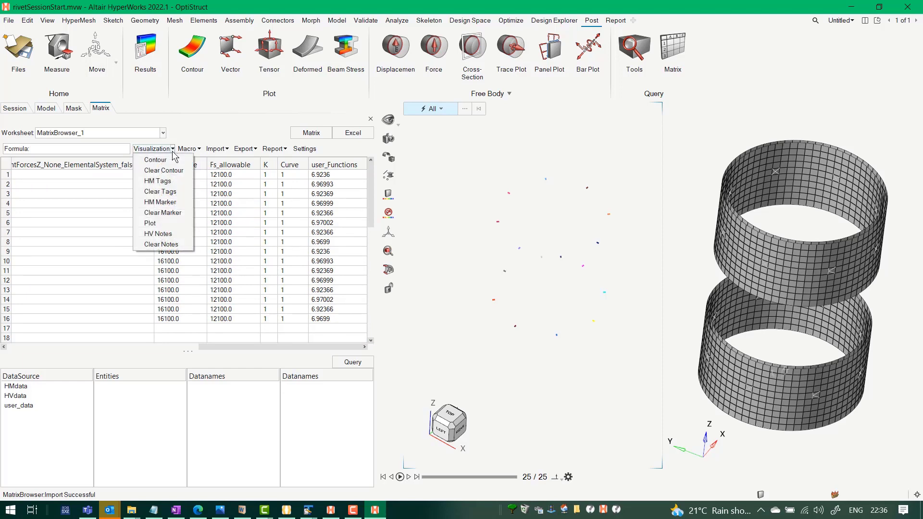
pyautogui.click(164, 167)
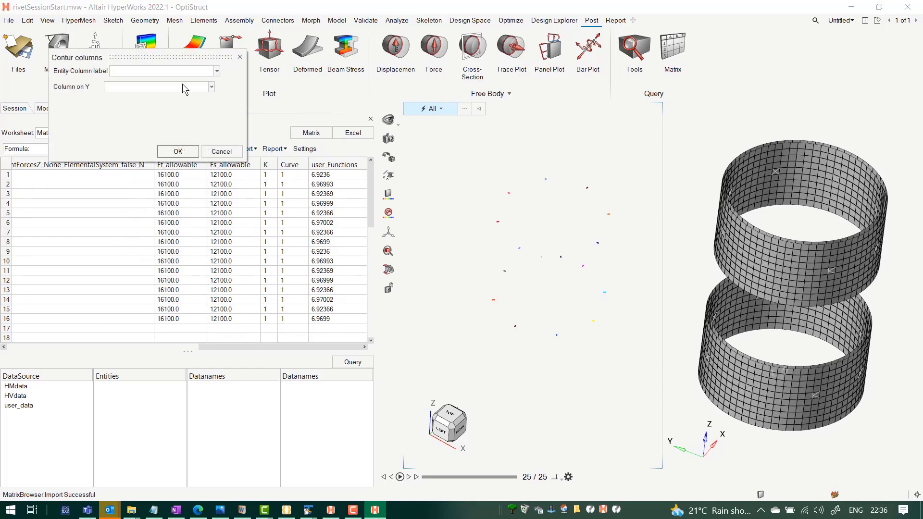
pyautogui.moveTo(170, 60); pyautogui.dragTo(193, 159)
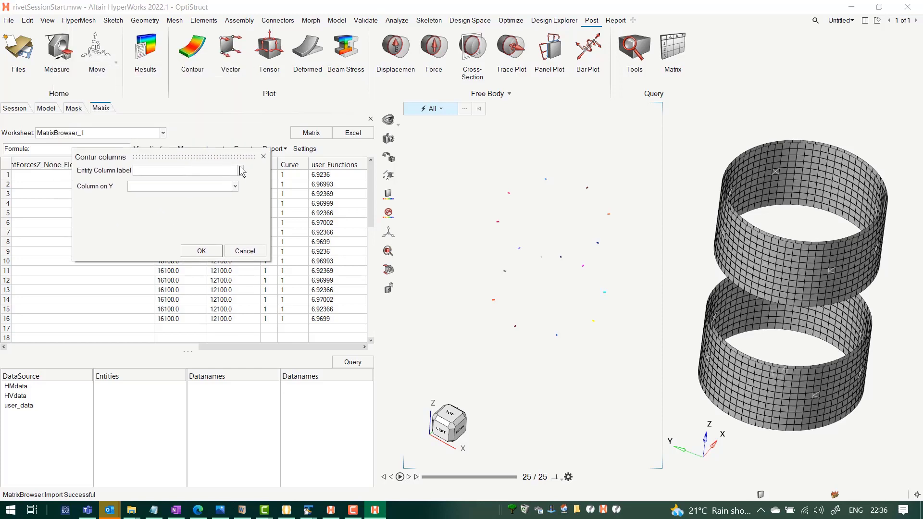
pyautogui.click(241, 170)
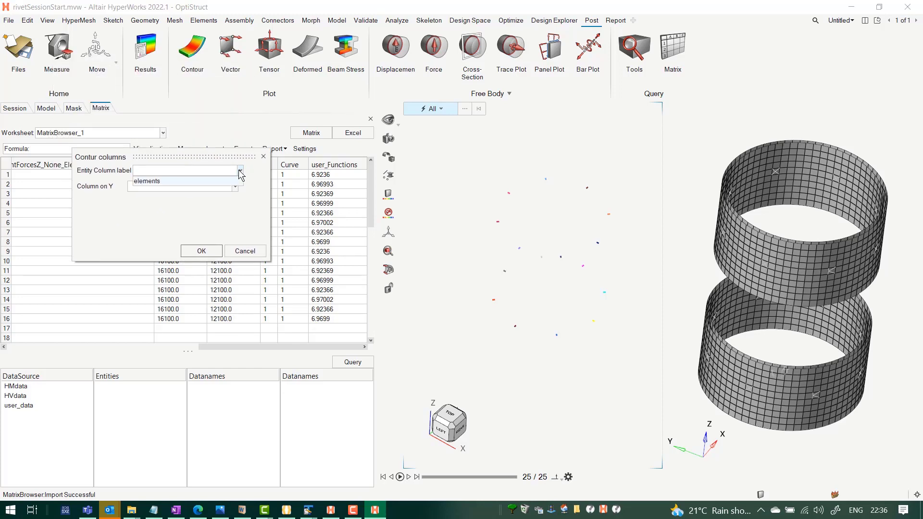
pyautogui.click(161, 181)
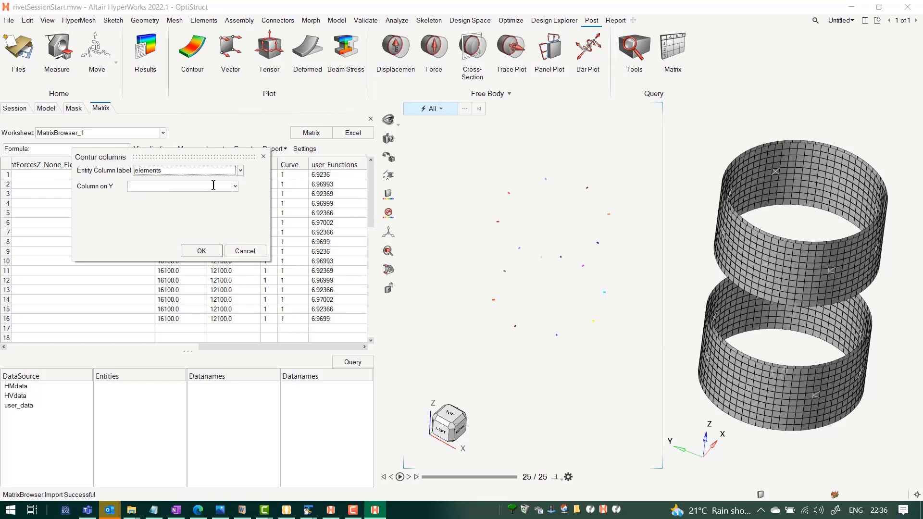
pyautogui.click(235, 186)
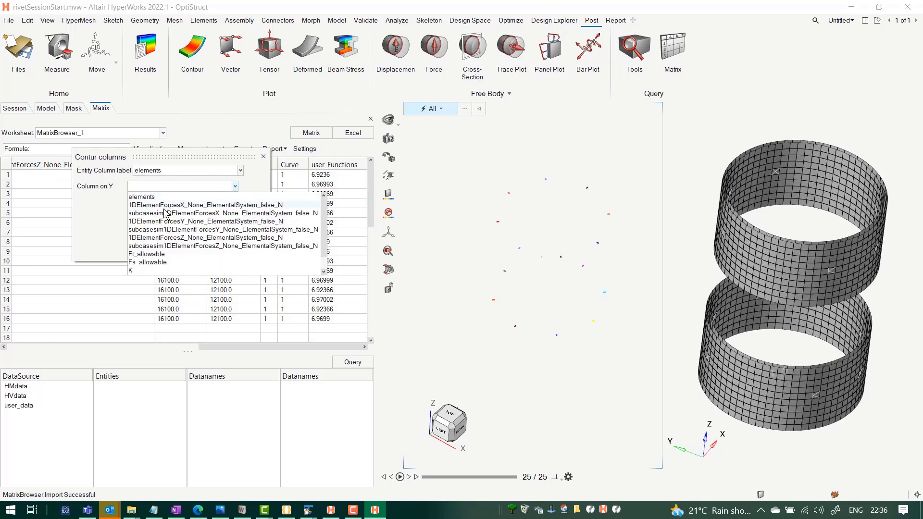
pyautogui.scroll(-1, 154, 267)
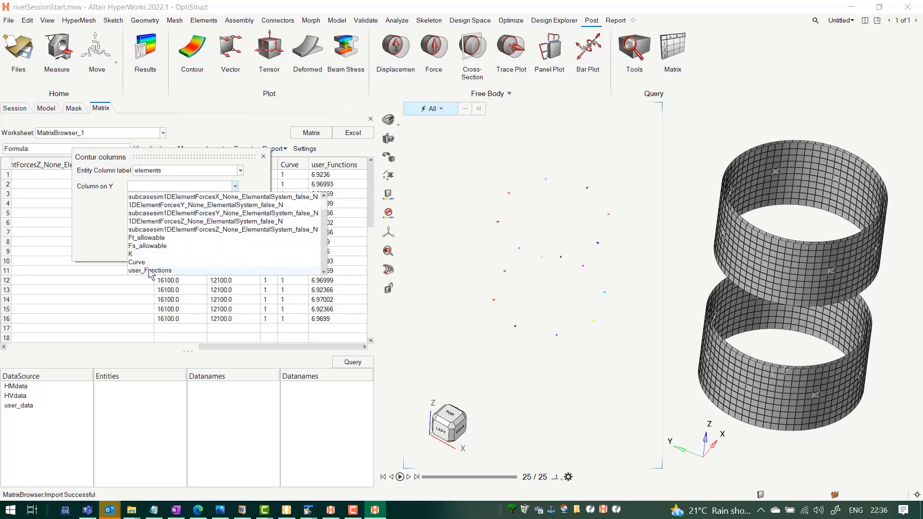
pyautogui.click(150, 270)
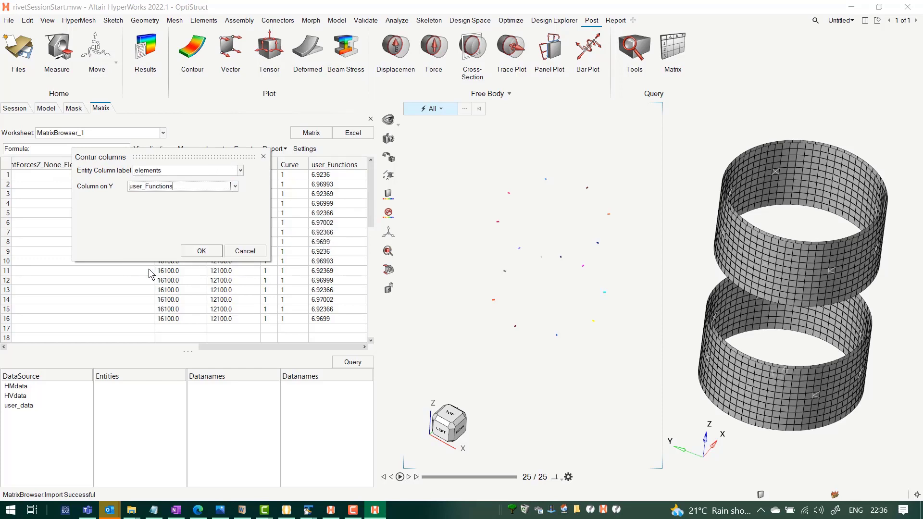
pyautogui.click(202, 251)
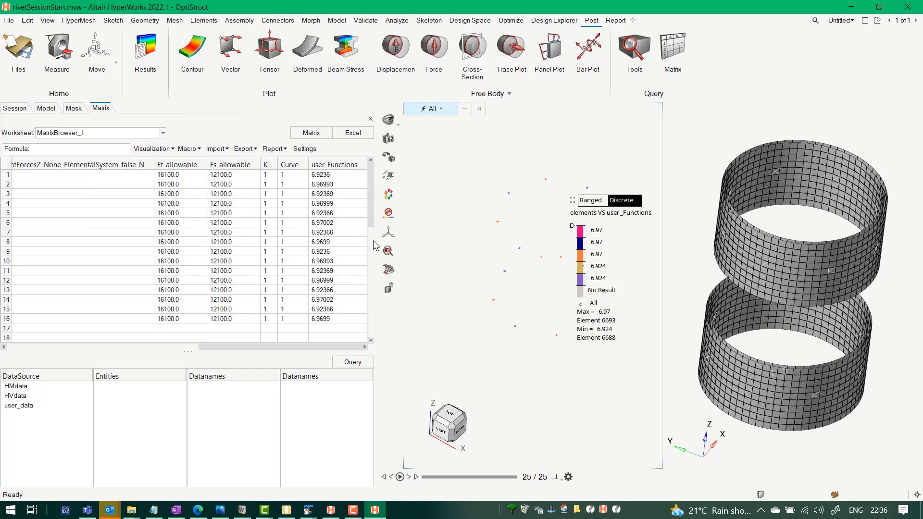
# Step: Enlarge and zoom the 3D view onto the rivets coloured 6.924 (element 6688) to 6.97 (element 6693), ending on the Matrix tab
pyautogui.moveTo(374, 239); pyautogui.dragTo(202, 237)
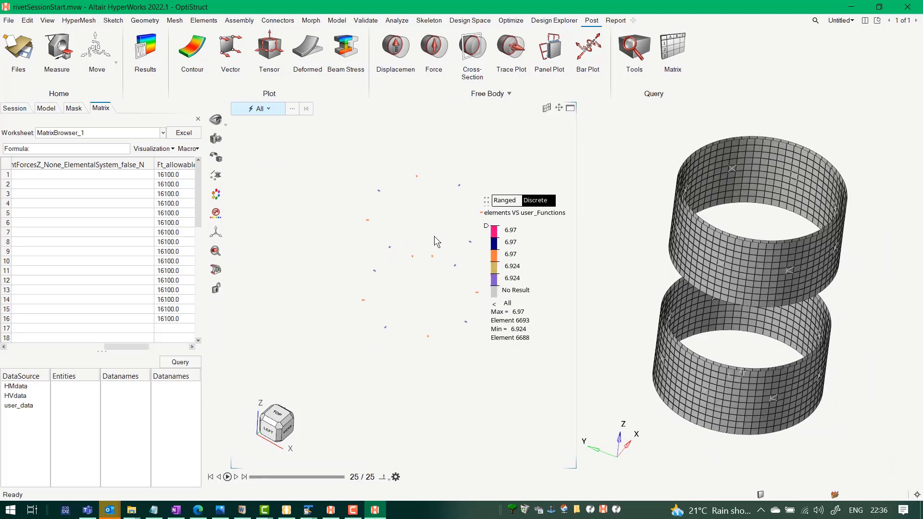
pyautogui.moveTo(435, 236); pyautogui.dragTo(411, 244, button='right')
pyautogui.scroll(4, 413, 241)
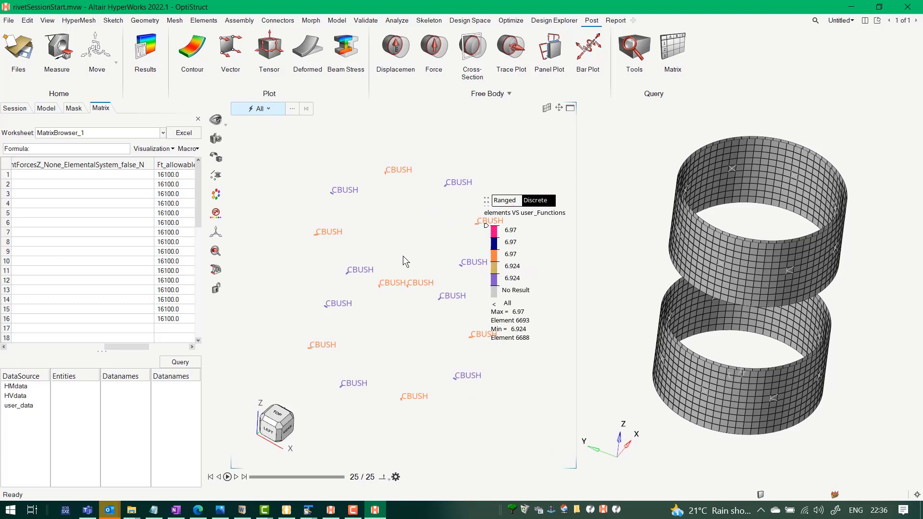
pyautogui.moveTo(403, 255); pyautogui.dragTo(371, 228, button='right')
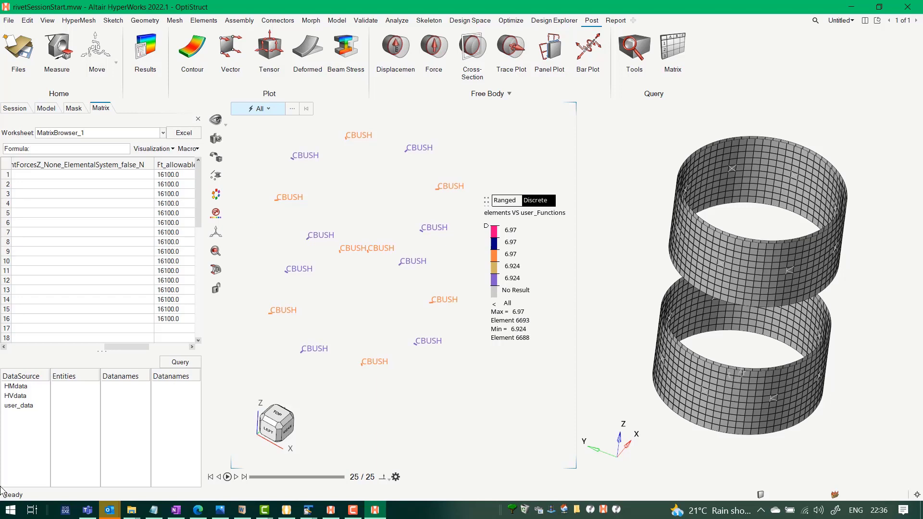
pyautogui.click(47, 109)
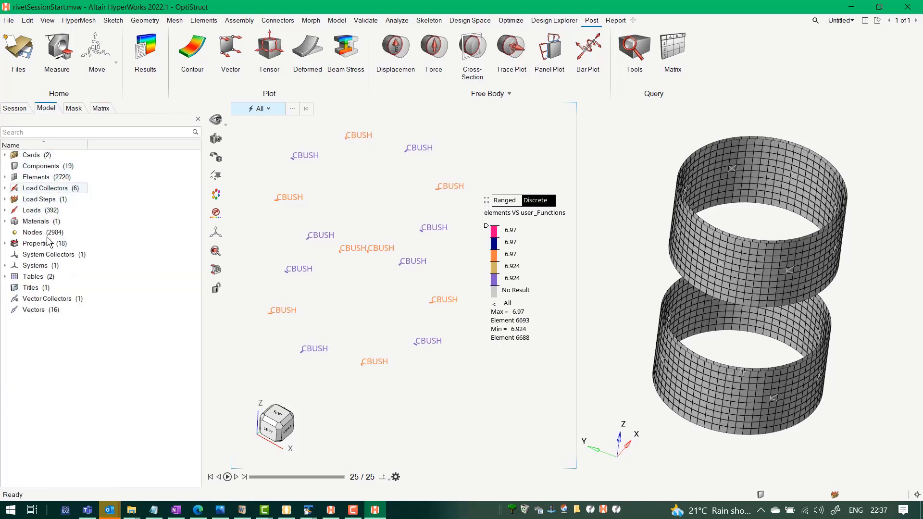
pyautogui.click(100, 108)
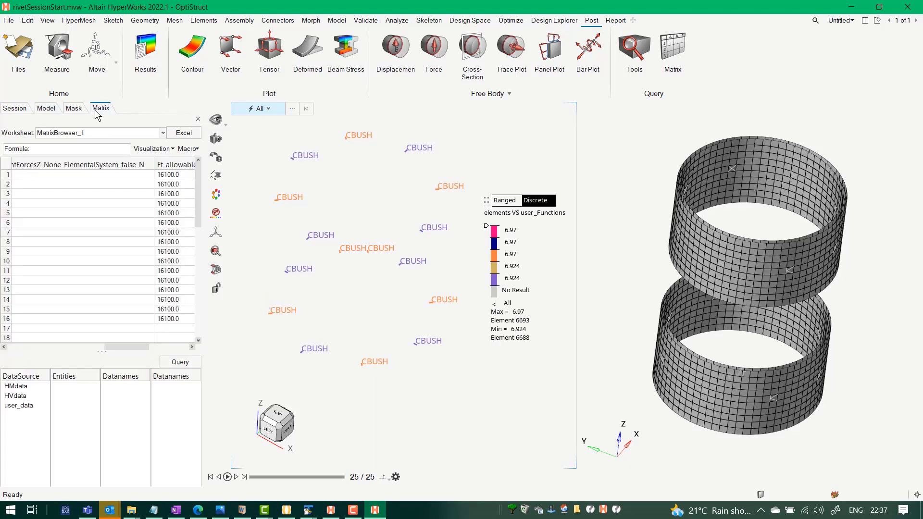